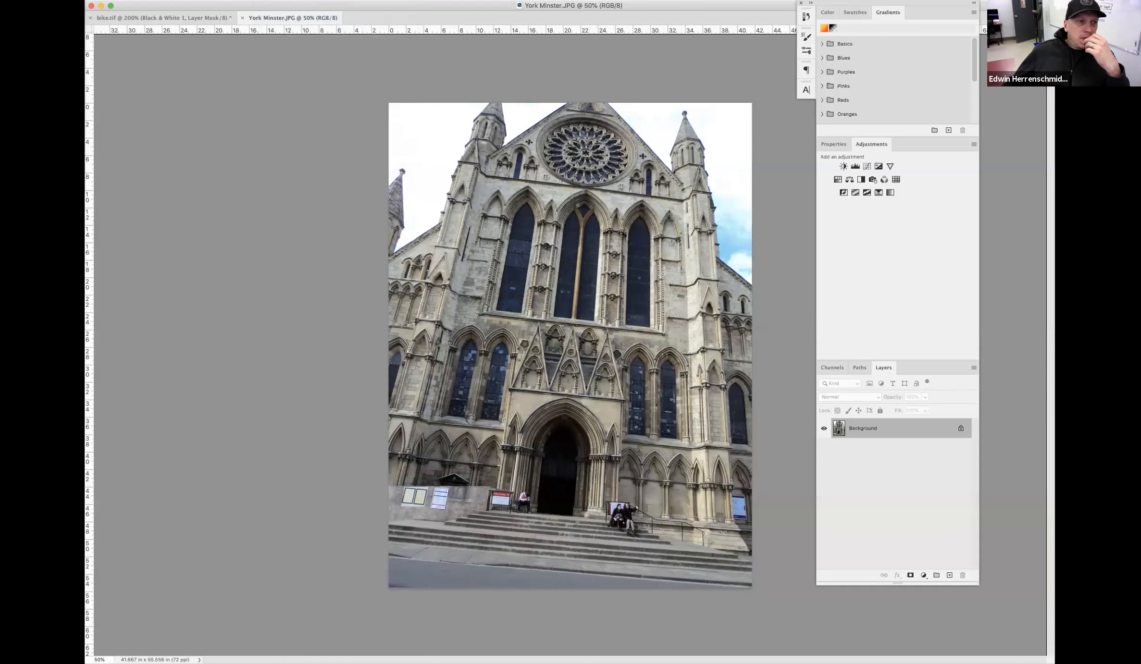
# Move the tools palette beside the photo and straighten the York Minster image with the Crop Tool along the stone steps
pyautogui.moveTo(74, 12); pyautogui.dragTo(119, 47)
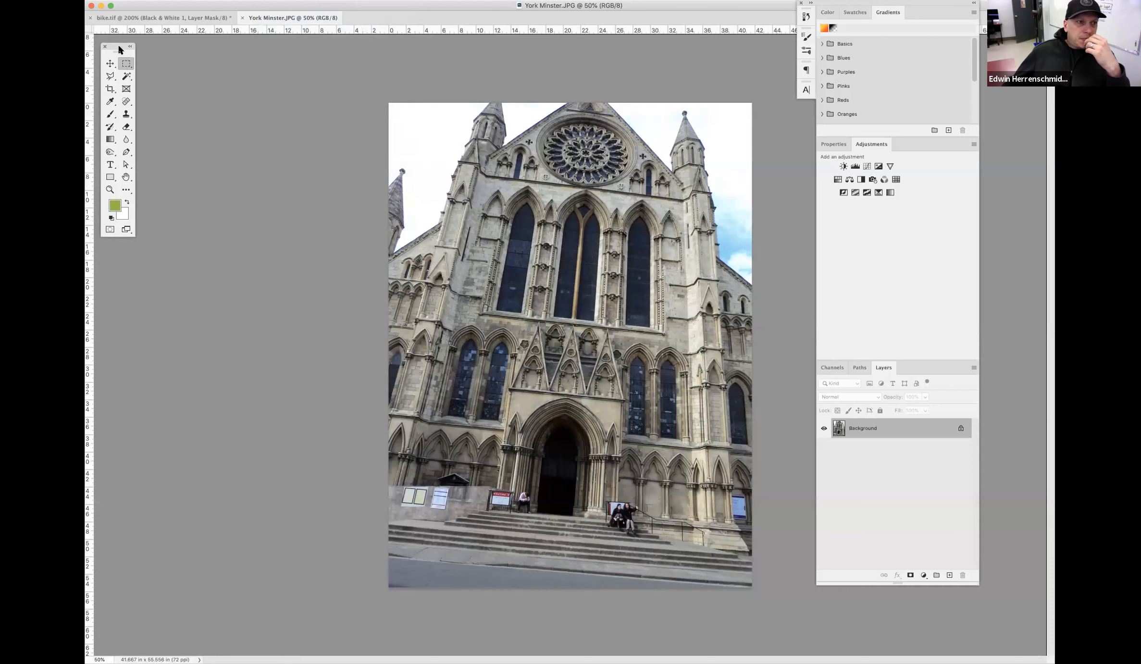
pyautogui.click(111, 89)
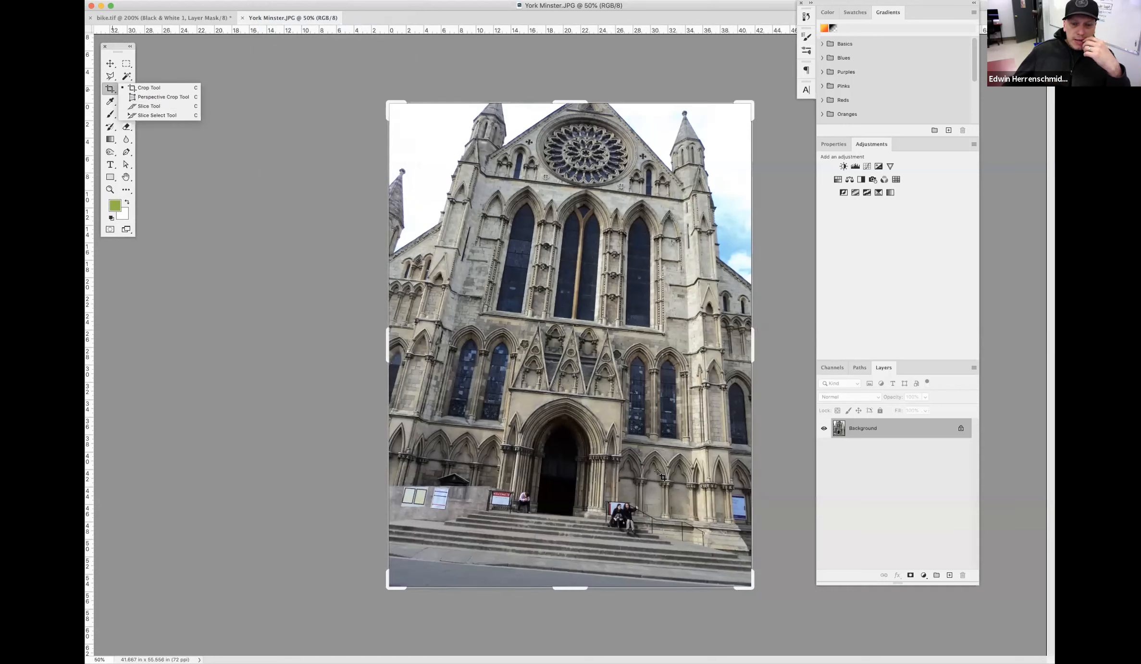
pyautogui.click(759, 589)
pyautogui.moveTo(750, 595)
pyautogui.mouseDown()
pyautogui.moveTo(731, 574)
pyautogui.moveTo(761, 567)
pyautogui.moveTo(742, 581)
pyautogui.mouseUp()
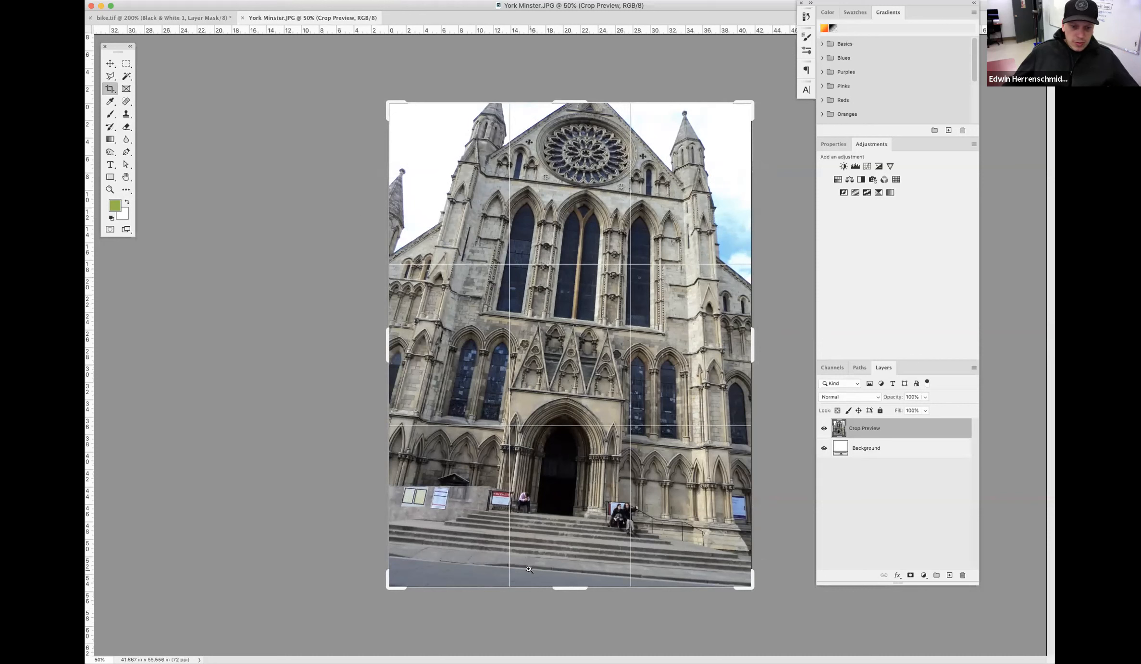
pyautogui.keyDown('super'); pyautogui.click(407, 541); pyautogui.keyUp('super')
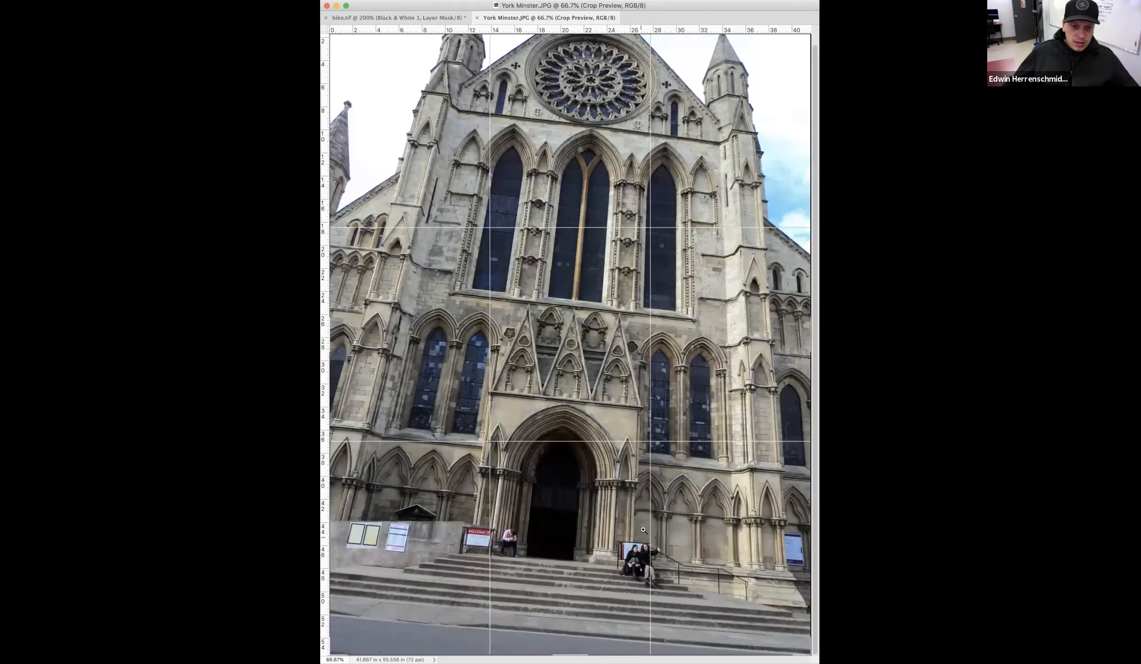
pyautogui.click(643, 530)
pyautogui.click(608, 452)
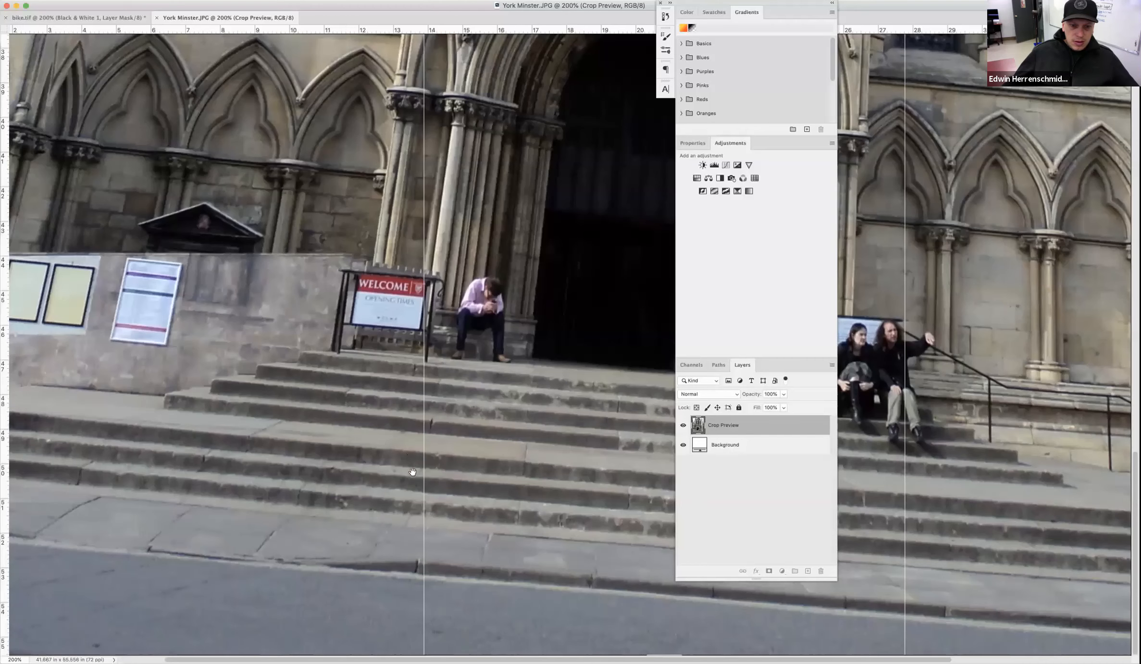
pyautogui.keyDown('alt'); pyautogui.click(433, 426); pyautogui.keyUp('alt')
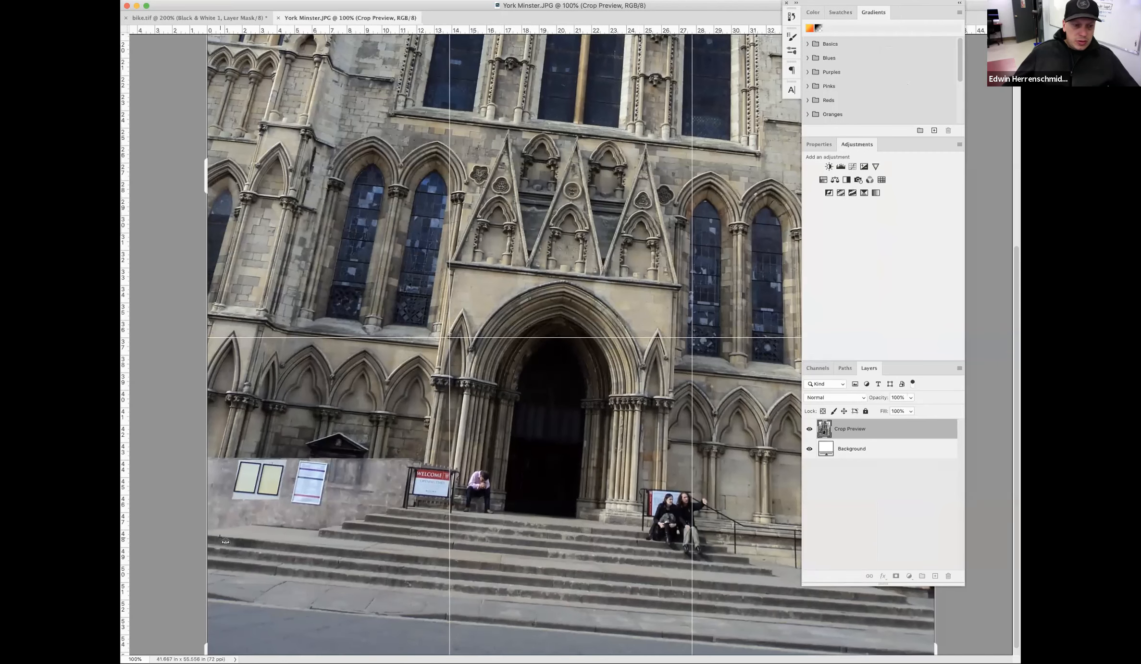
pyautogui.moveTo(220, 537); pyautogui.dragTo(874, 596)
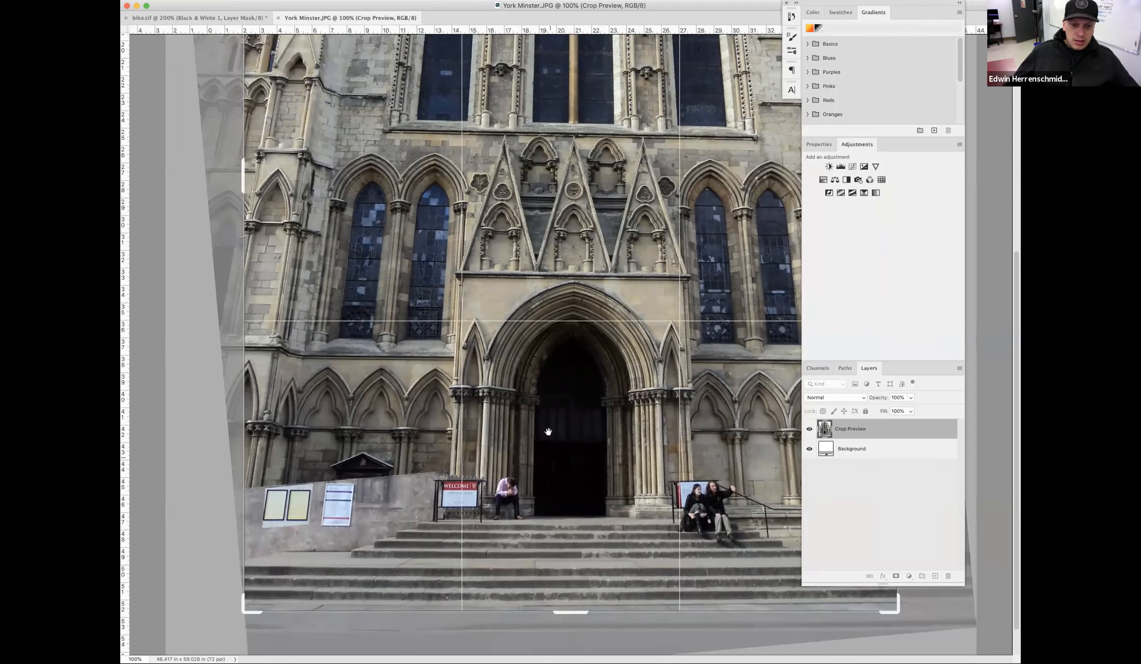
# Adjust the crop frame to take in more facade at the bottom edge, right side and roof peak, and apply the crop
pyautogui.press('super+minus')
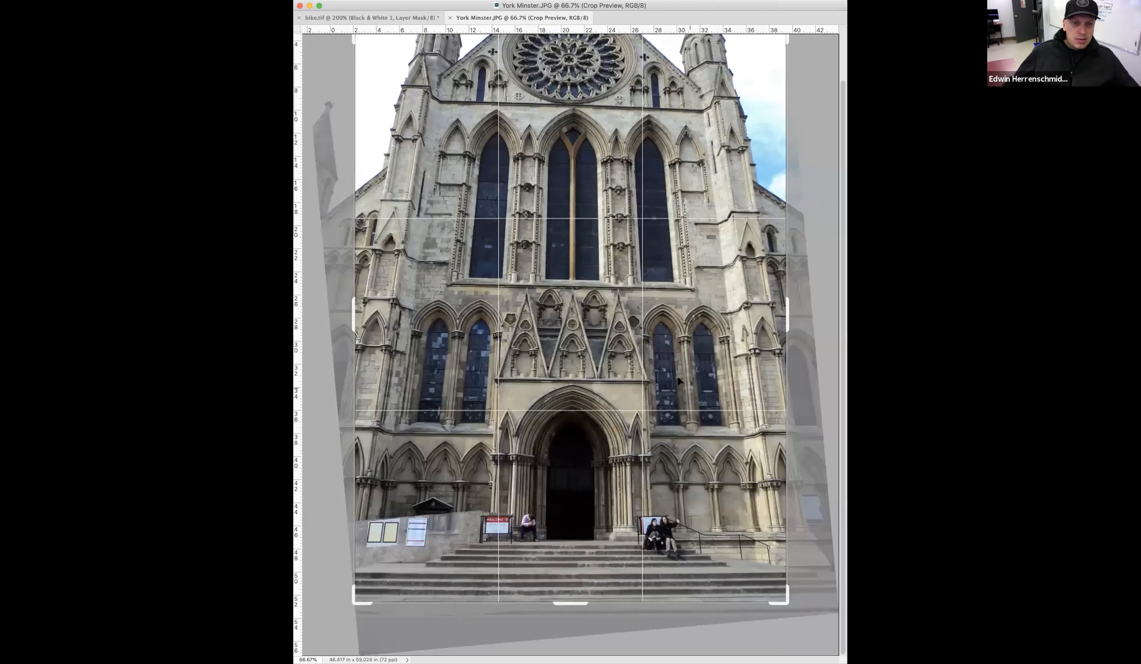
pyautogui.scroll(5, 670, 387)
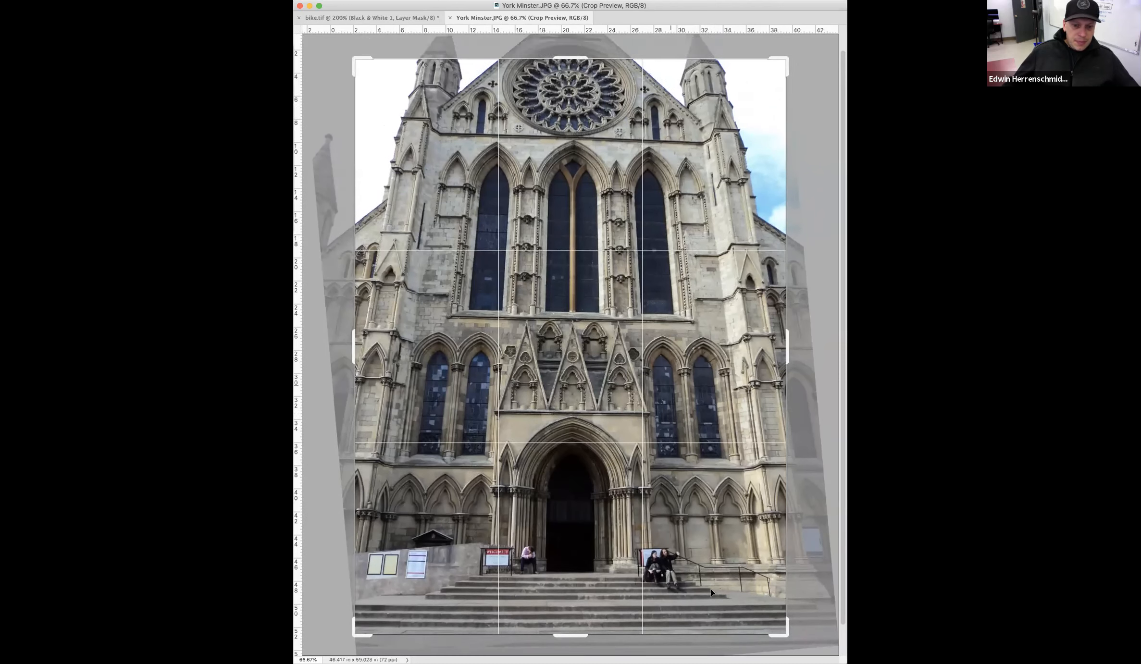
pyautogui.scroll(-5, 655, 596)
pyautogui.moveTo(571, 599); pyautogui.dragTo(571, 606)
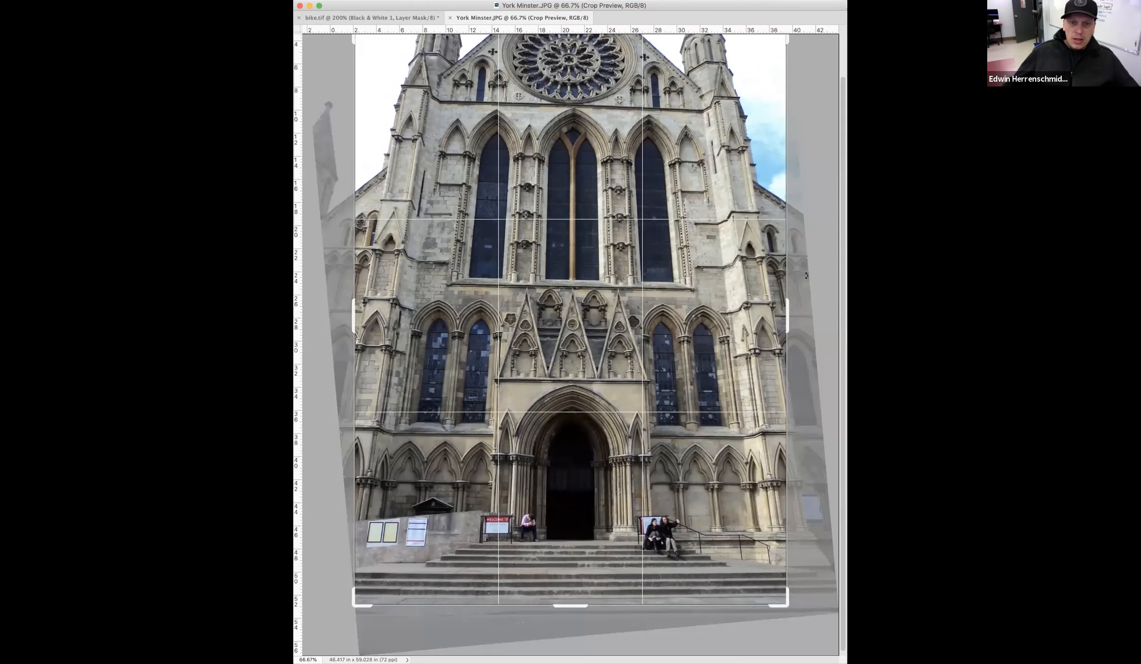
pyautogui.moveTo(793, 288); pyautogui.dragTo(794, 328)
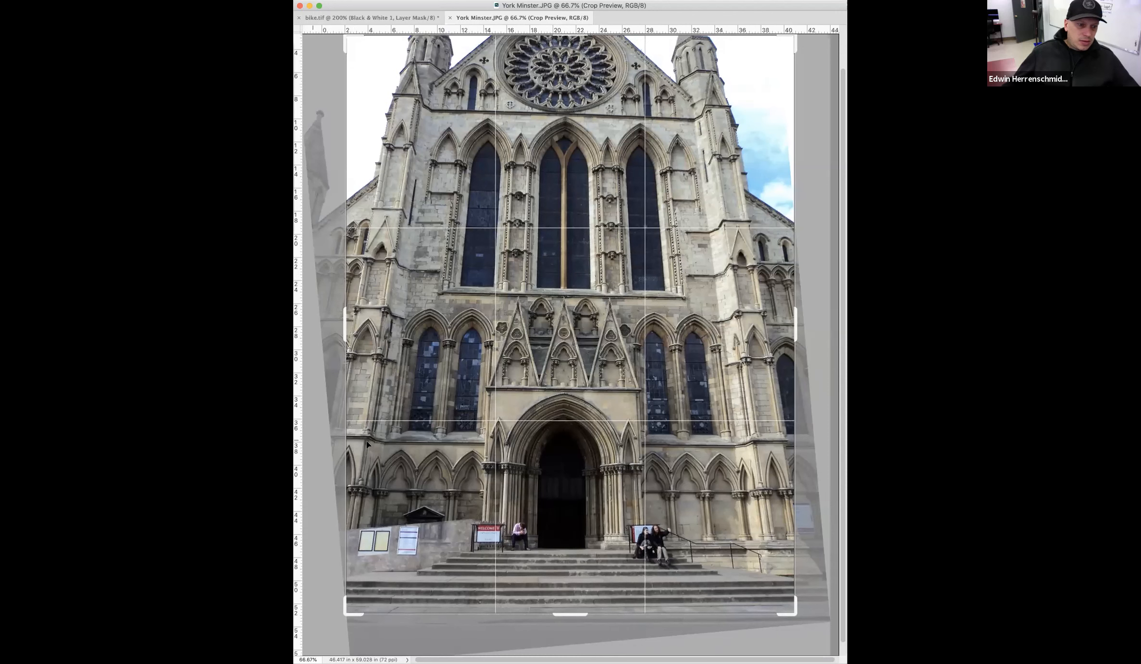
pyautogui.scroll(2, 546, 138)
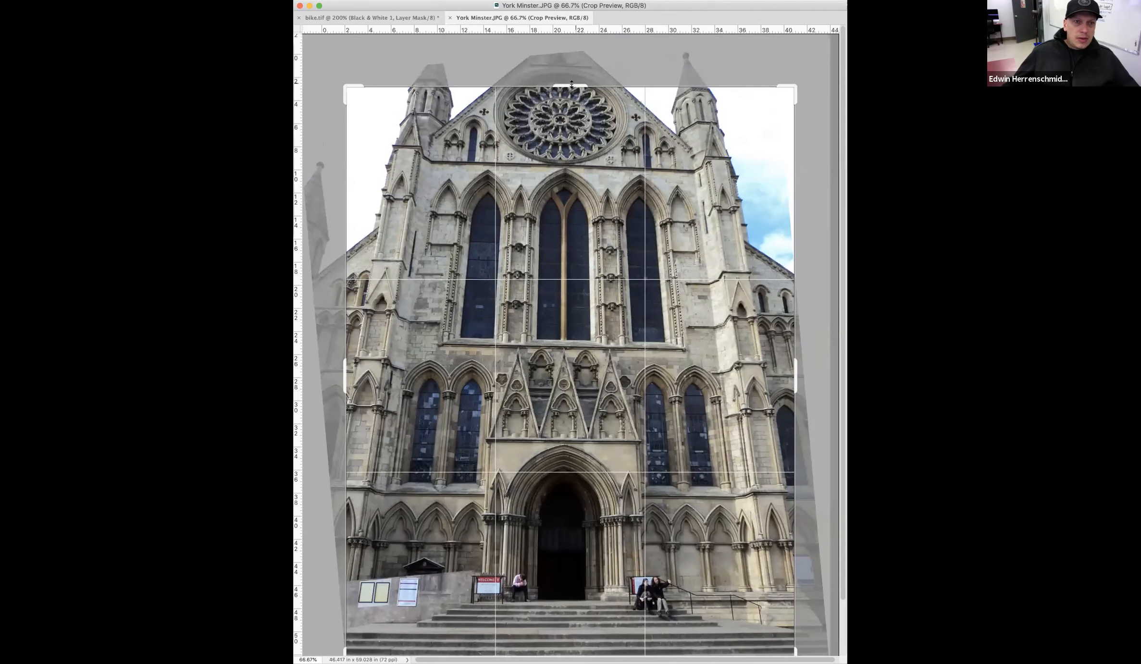
pyautogui.moveTo(572, 85); pyautogui.dragTo(572, 69)
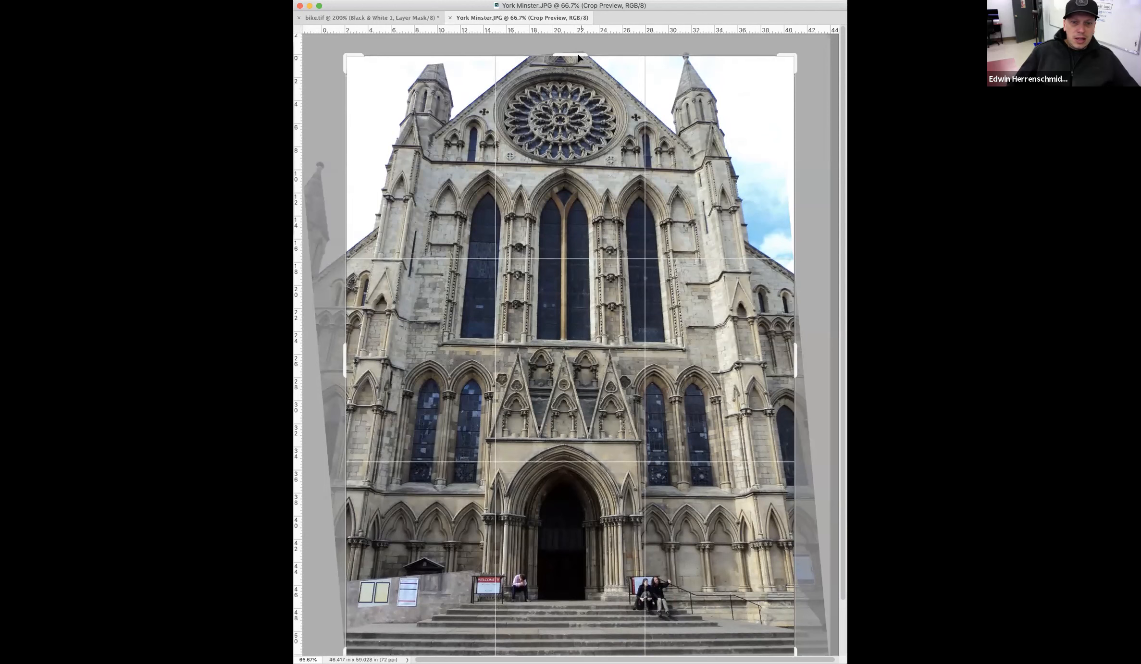
pyautogui.press('super+z')
pyautogui.press('Return')
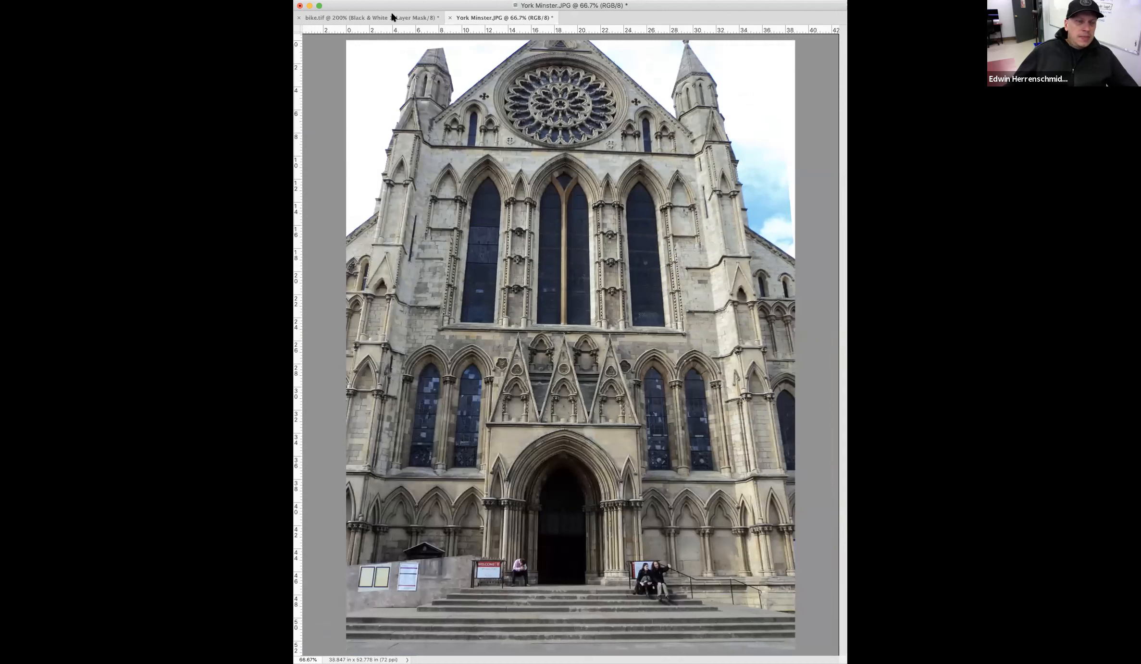
# Apply the Camera Raw Filter to the cropped photo with a slight Exposure adjustment and a warmer Temperature
pyautogui.click(430, 0)
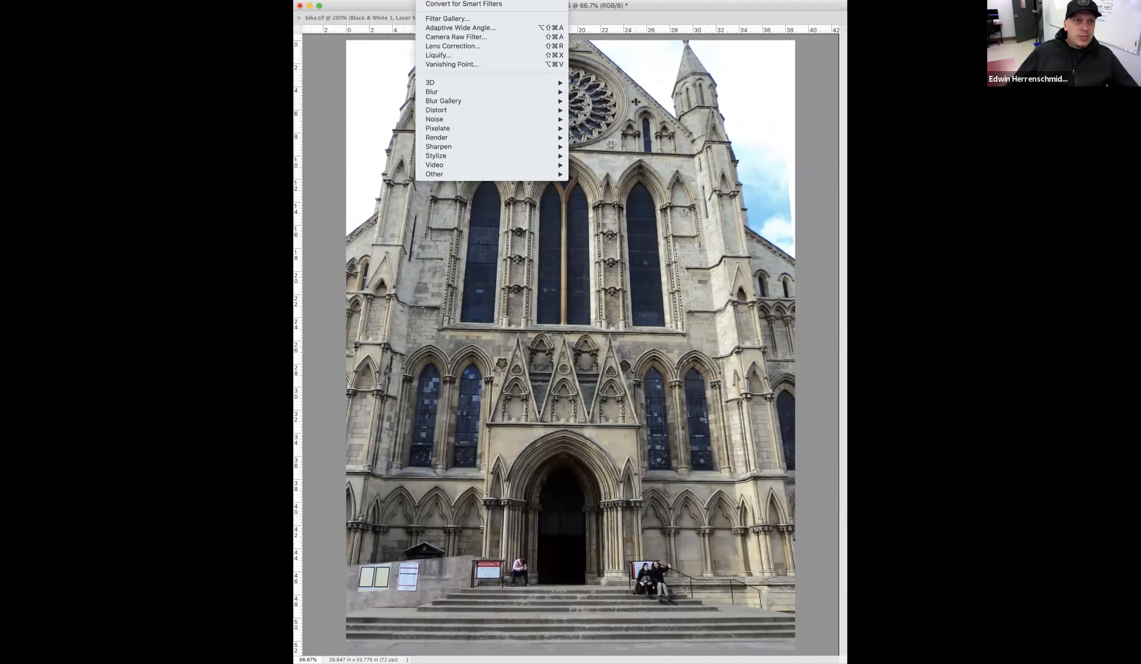
pyautogui.click(449, 37)
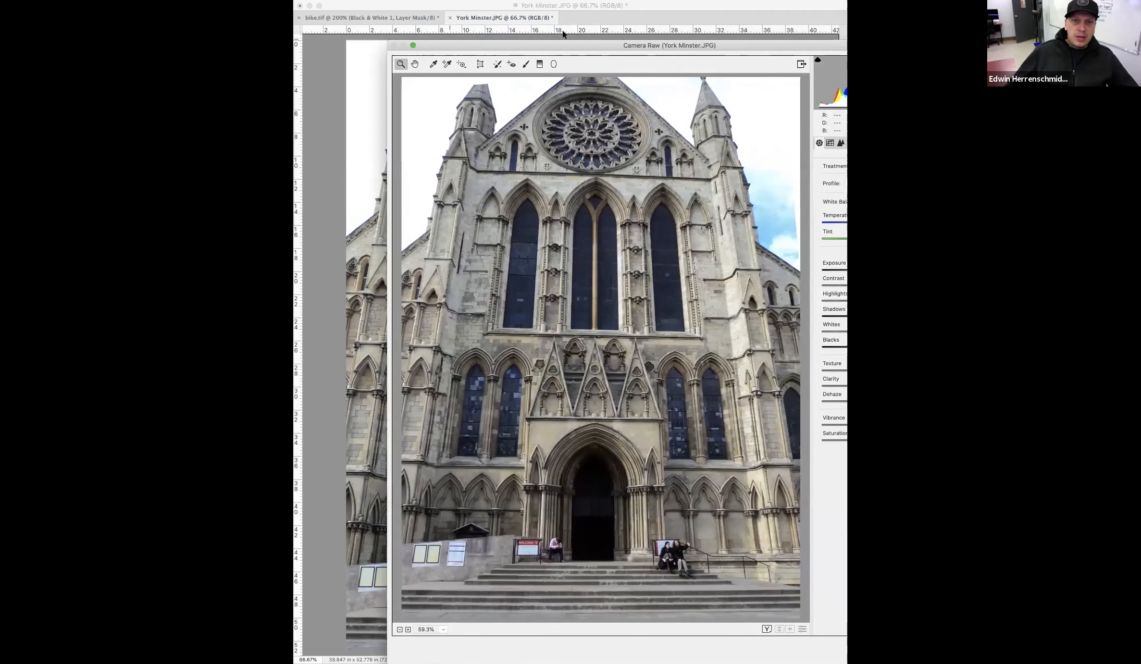
pyautogui.moveTo(562, 23); pyautogui.dragTo(538, 22)
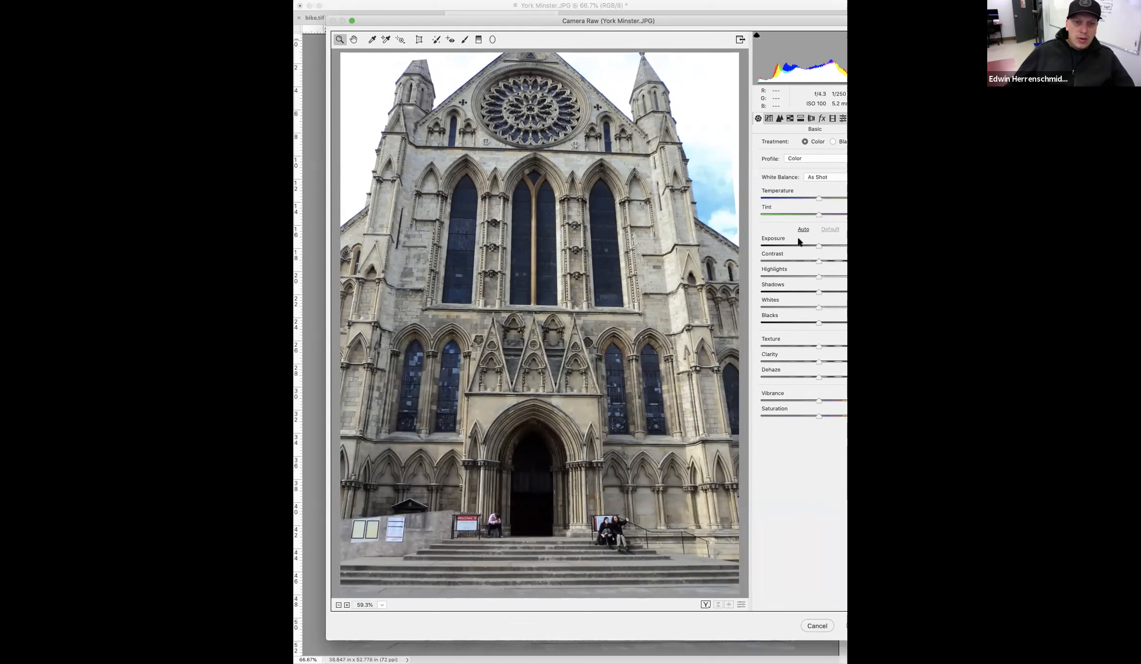
pyautogui.moveTo(820, 248); pyautogui.dragTo(817, 250)
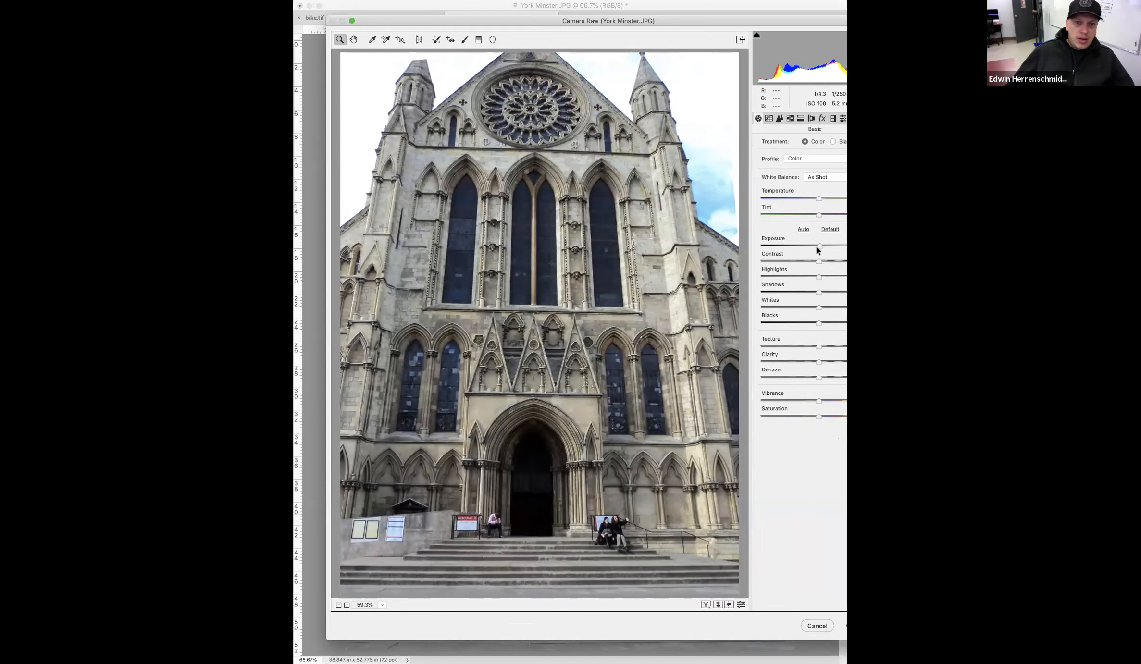
pyautogui.click(814, 198)
pyautogui.moveTo(821, 198); pyautogui.dragTo(832, 198)
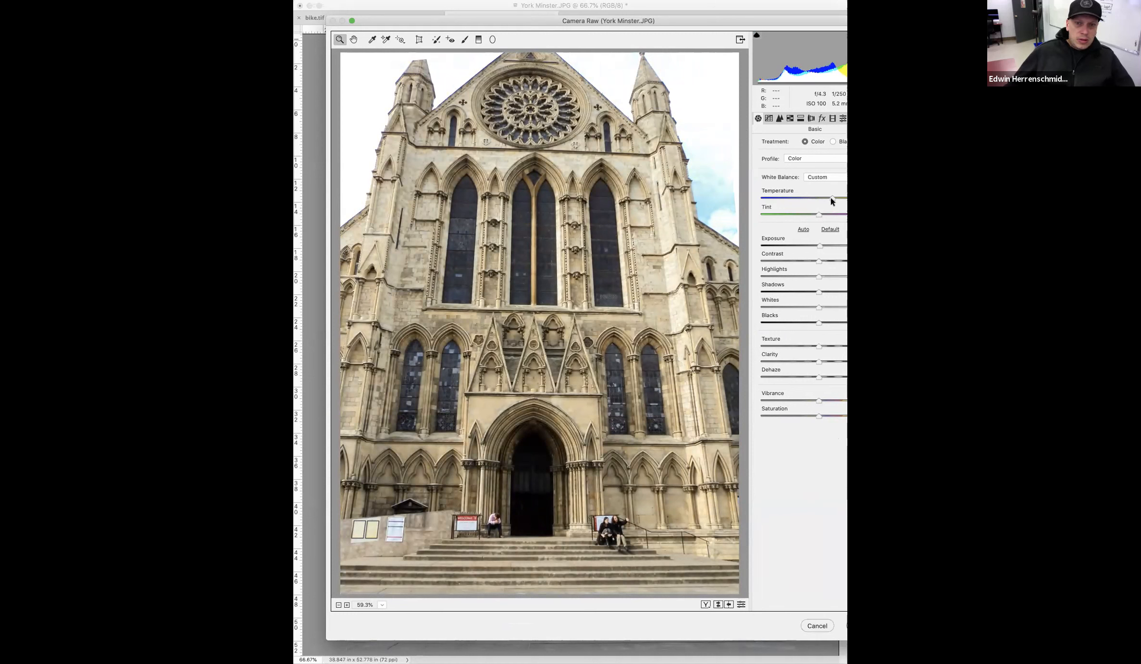
pyautogui.moveTo(829, 200); pyautogui.dragTo(828, 200)
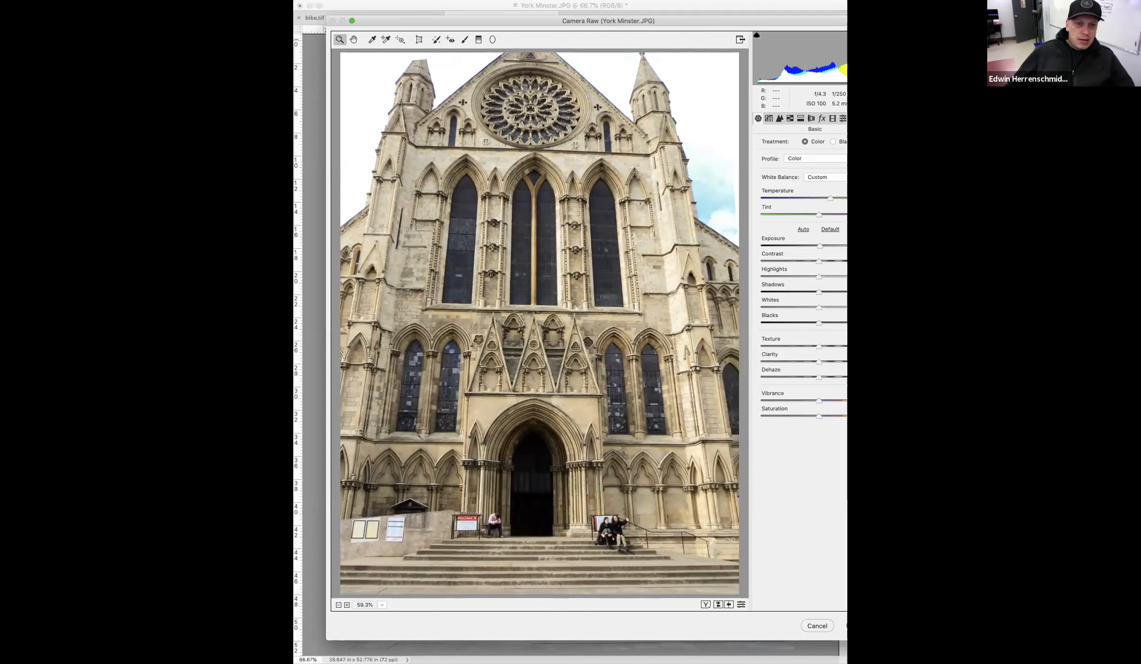
pyautogui.press('Return')
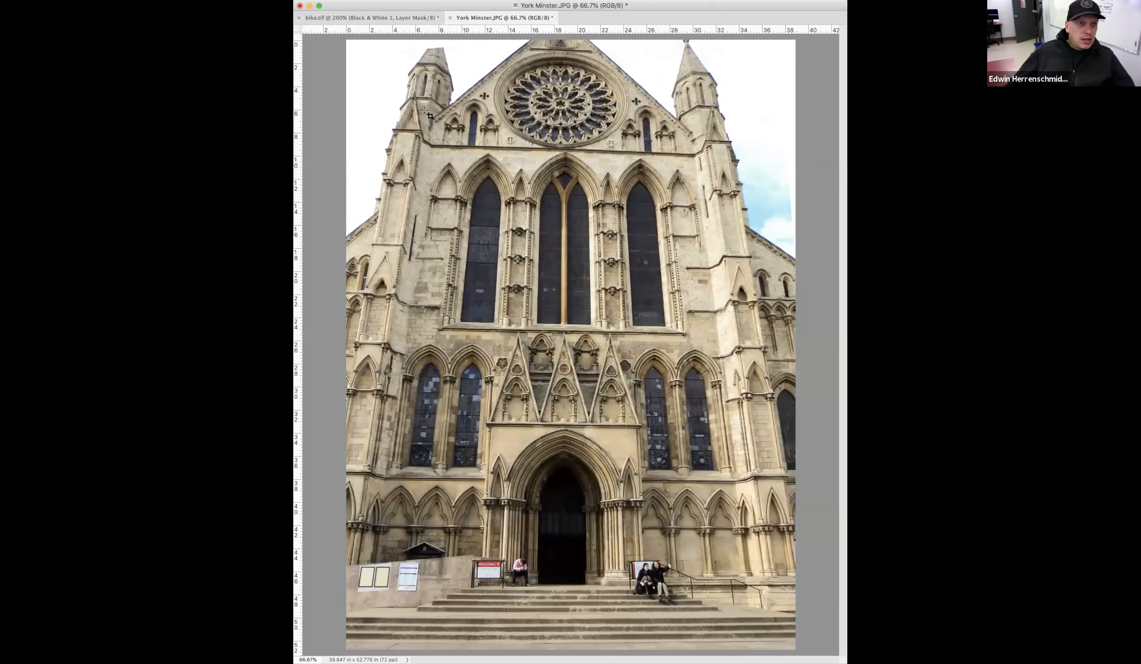
# Bring back the hidden panels and select the Clone Stamp Tool for retouching the people at the church entrance
pyautogui.moveTo(296, 43)
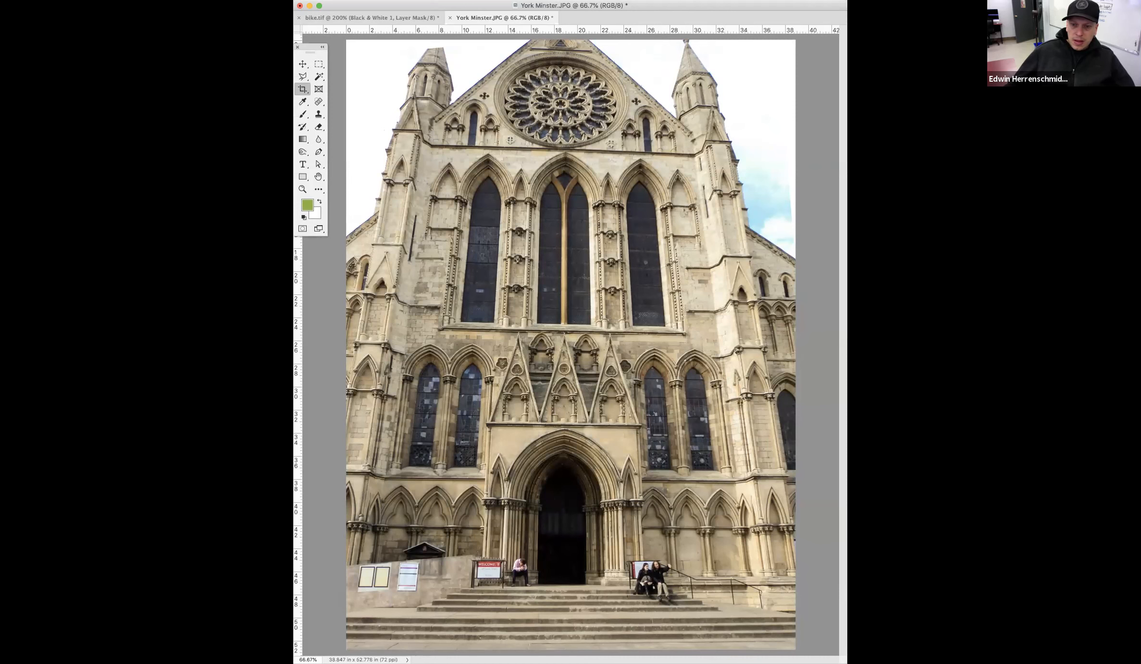
pyautogui.press('Tab')
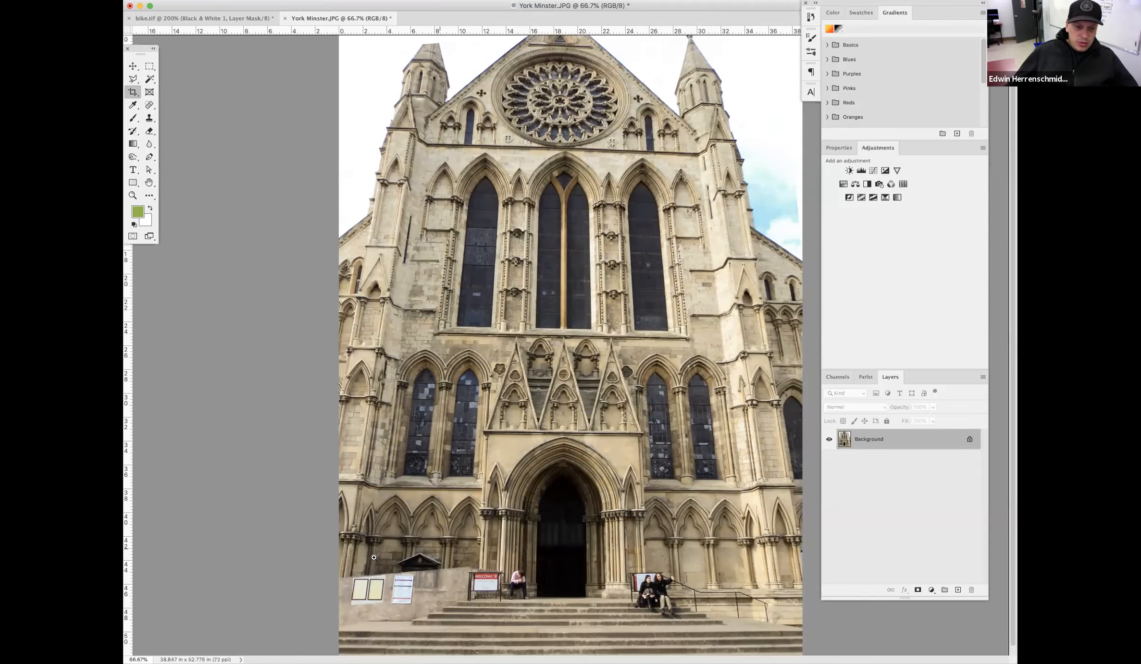
pyautogui.moveTo(380, 558); pyautogui.dragTo(505, 478)
pyautogui.scroll(-5, 505, 478)
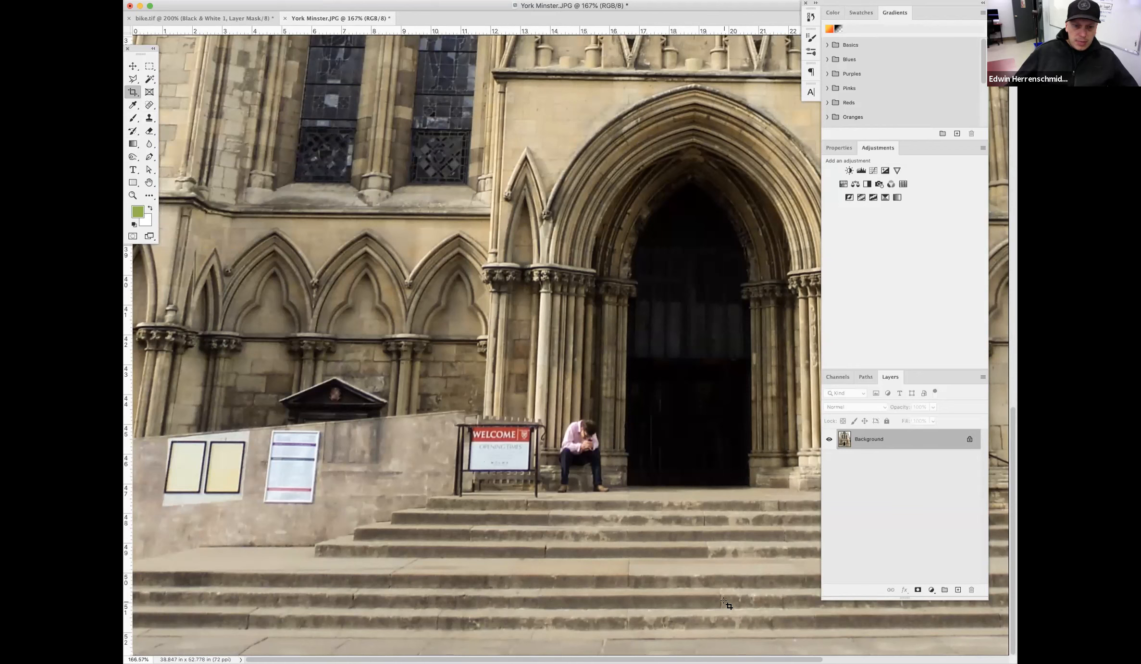
pyautogui.click(149, 118)
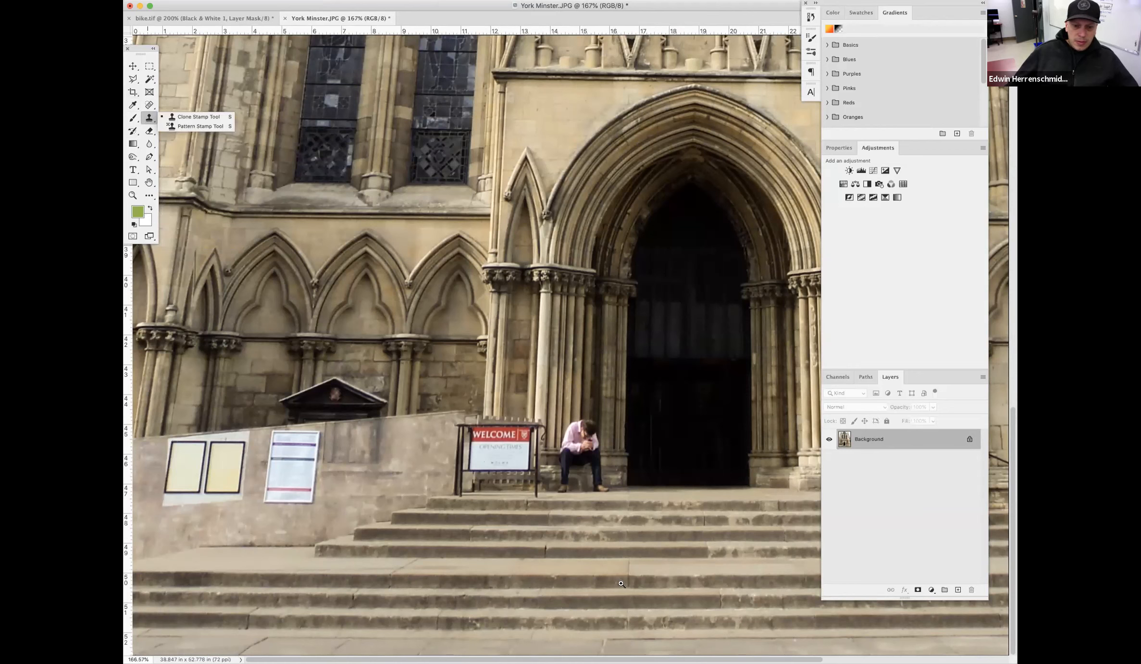
pyautogui.keyDown('super'); pyautogui.click(596, 519); pyautogui.keyUp('super')
pyautogui.moveTo(586, 469); pyautogui.dragTo(357, 467)
pyautogui.press('super+r')
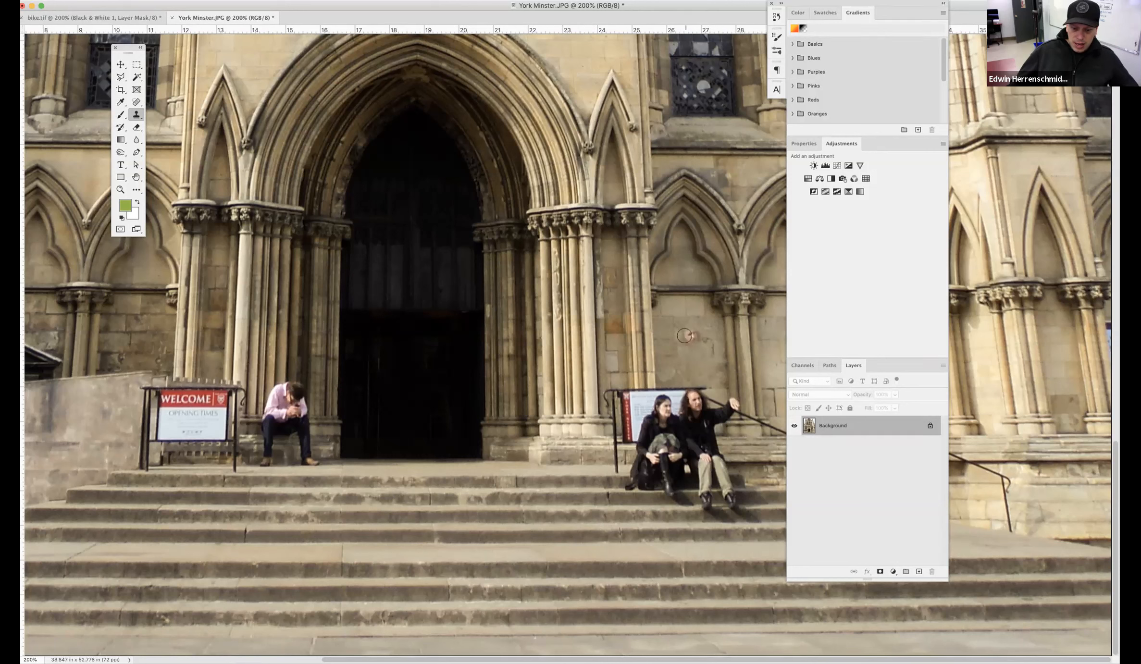
# Enlarge the Clone Stamp brush and try stamping the long-haired man's head onto the stone wall and the dark doorway
pyautogui.press(']')
pyautogui.press(']')
pyautogui.press(']')
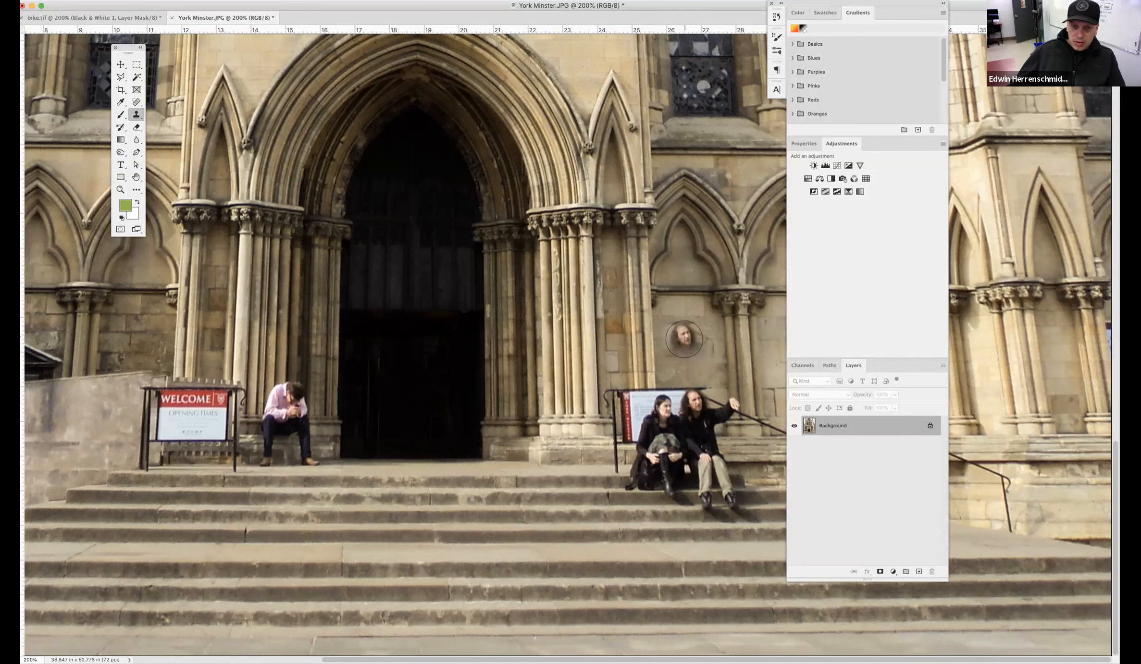
pyautogui.click(672, 342)
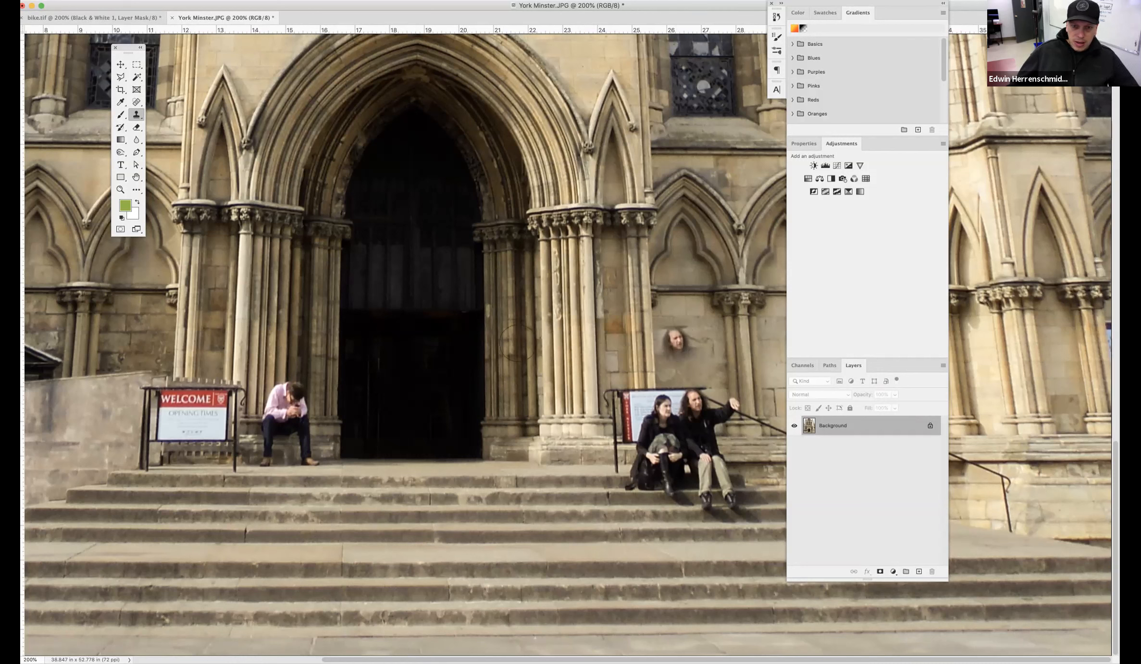
pyautogui.click(406, 308)
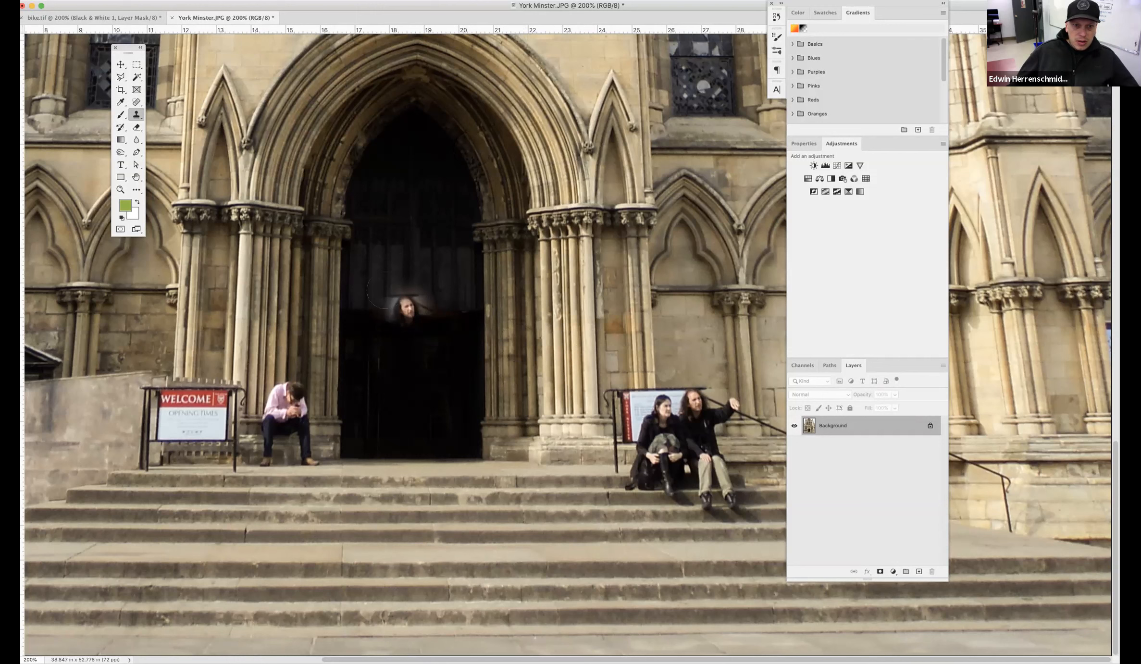
pyautogui.click(412, 339)
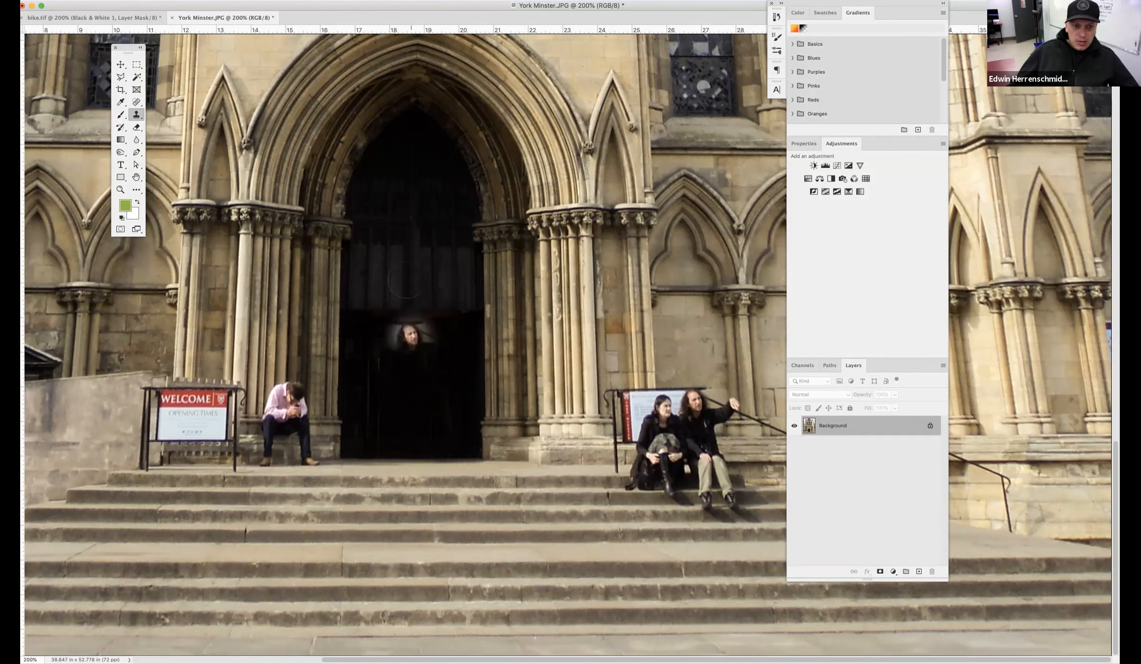
pyautogui.press('super+z')
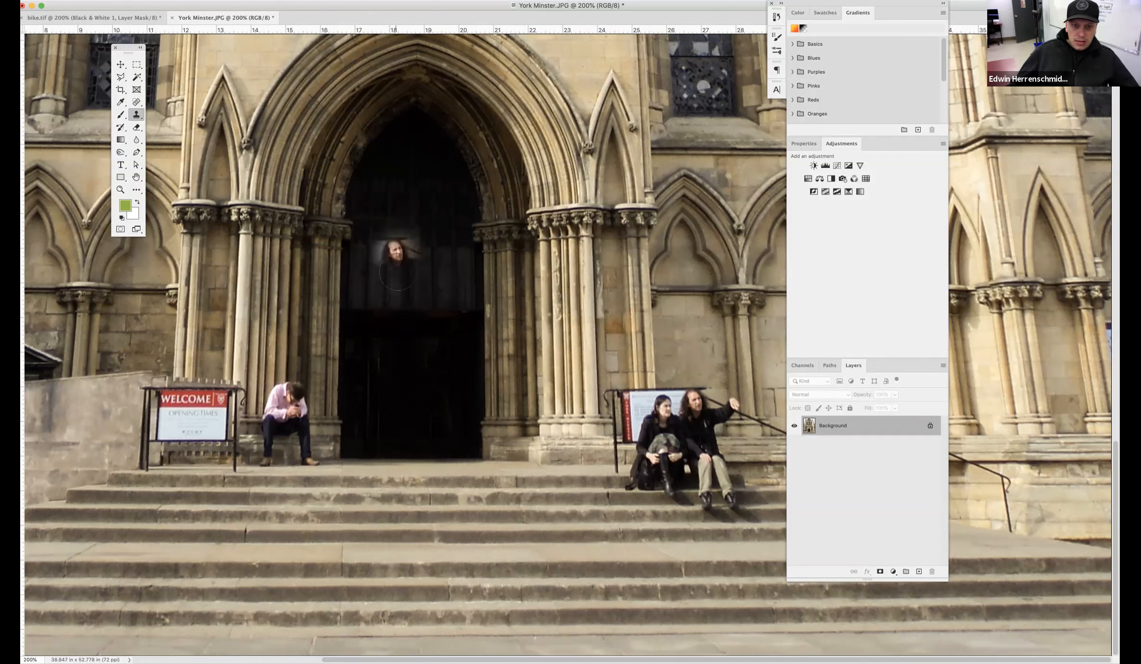
pyautogui.click(397, 272)
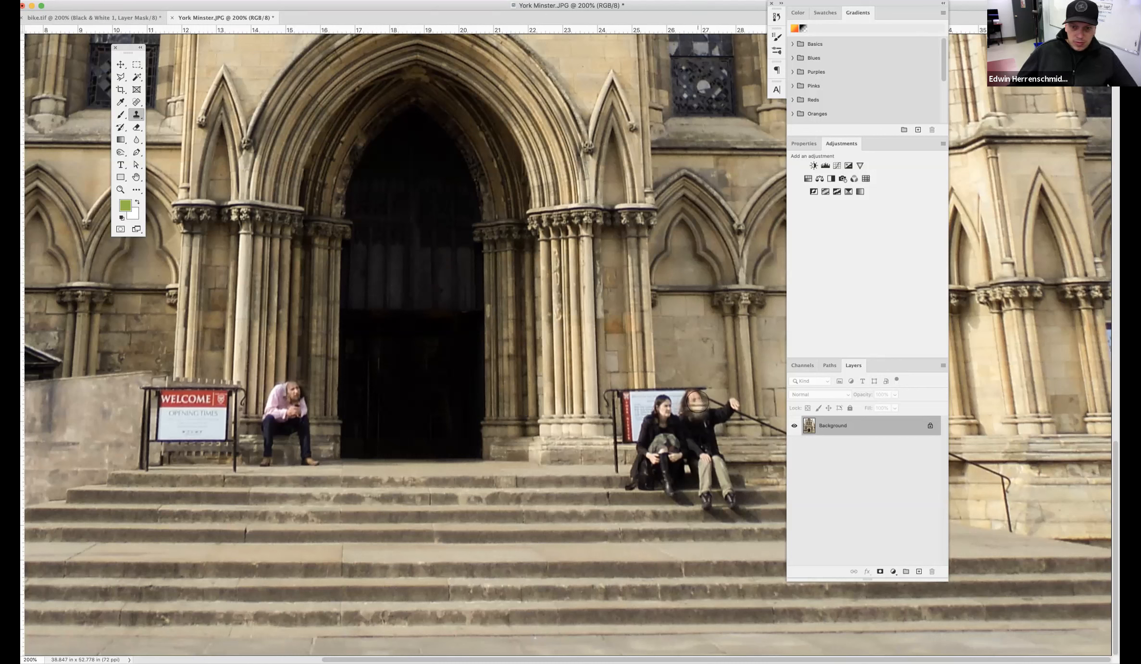
# Sample stone from the lower steps with the Clone Stamp Tool and paint it over blemishes along the step edges
pyautogui.keyDown('alt'); pyautogui.click(696, 401); pyautogui.keyUp('alt')
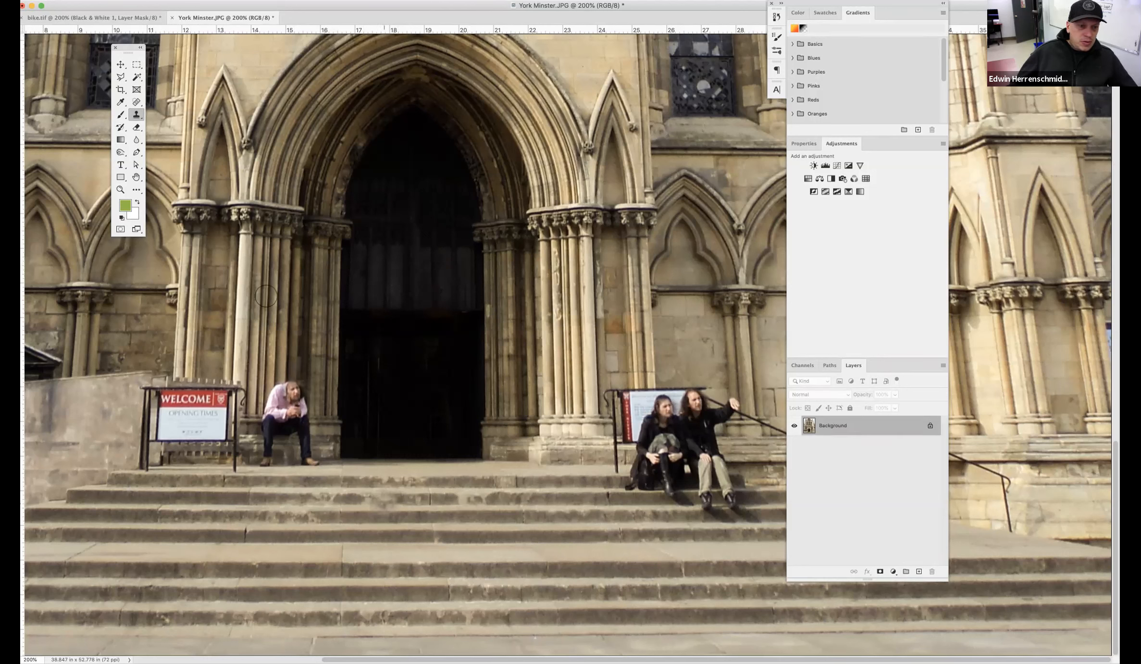
pyautogui.rightClick(137, 114)
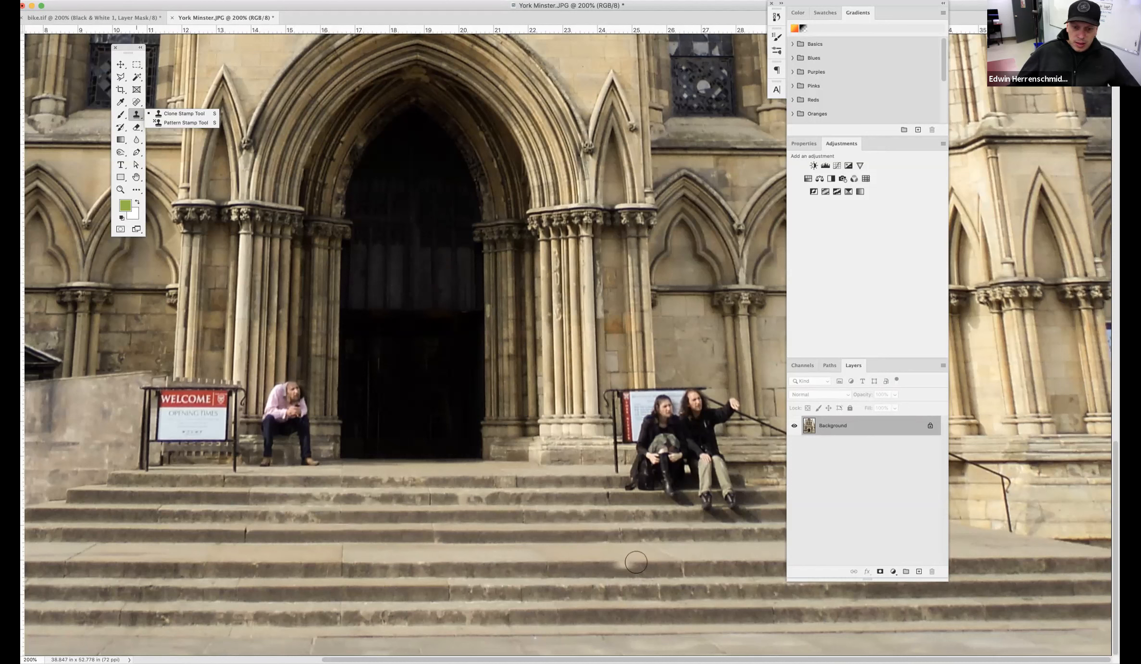
pyautogui.keyDown('alt'); pyautogui.click(645, 560); pyautogui.keyUp('alt')
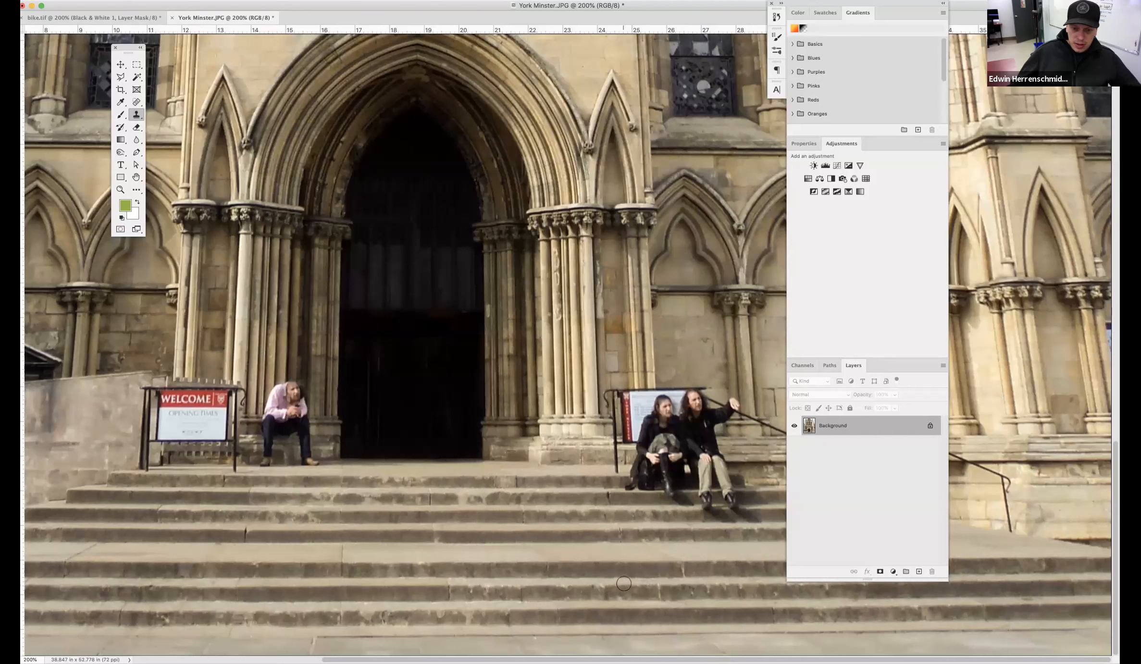
pyautogui.moveTo(623, 584)
pyautogui.mouseDown()
pyautogui.moveTo(532, 586)
pyautogui.moveTo(640, 594)
pyautogui.mouseUp()
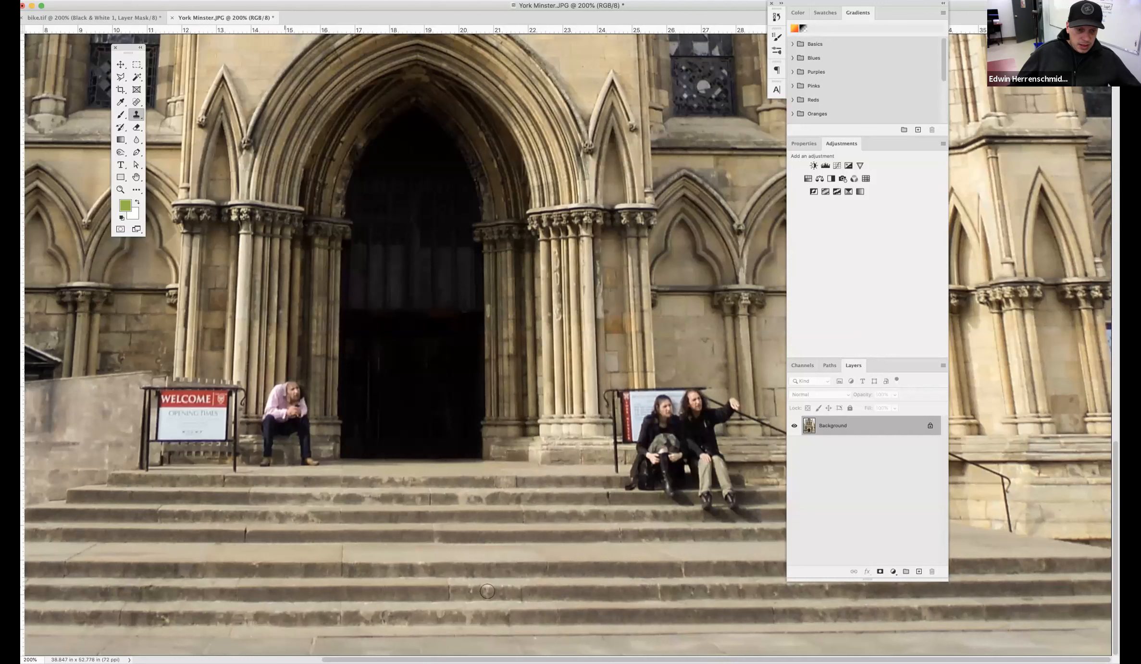
pyautogui.moveTo(509, 589)
pyautogui.mouseDown()
pyautogui.moveTo(462, 590)
pyautogui.moveTo(556, 590)
pyautogui.moveTo(453, 591)
pyautogui.mouseUp()
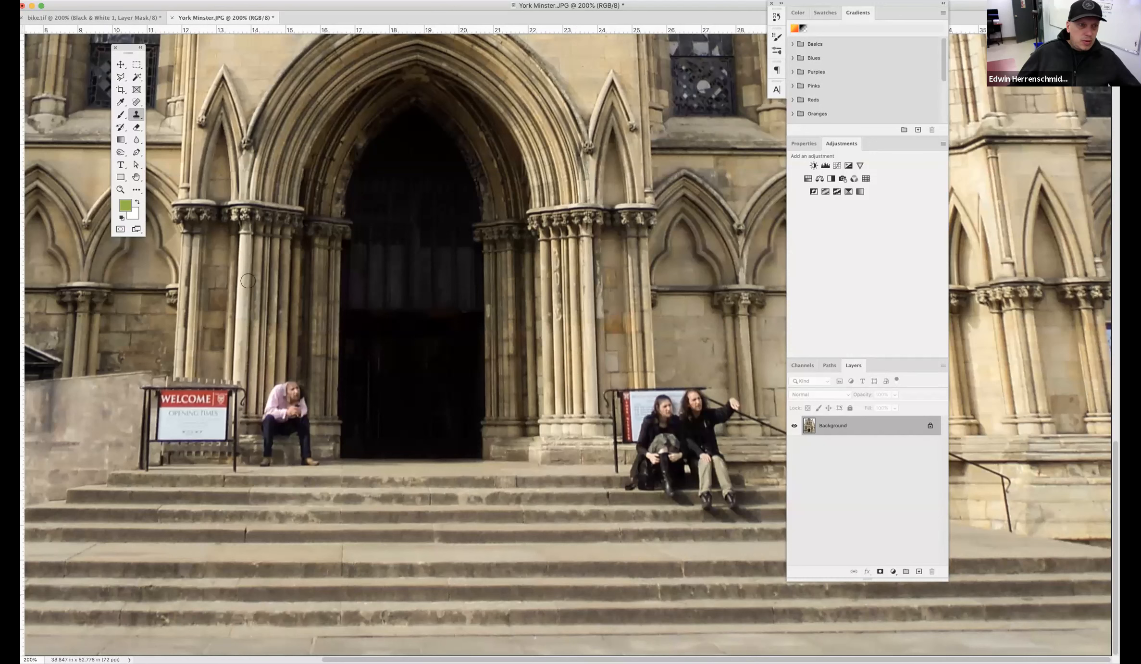
# Outline the tall notice on the ramp wall with the Patch Tool, replace it with plain wall texture, and clear the selection
pyautogui.moveTo(179, 377); pyautogui.dragTo(449, 372)
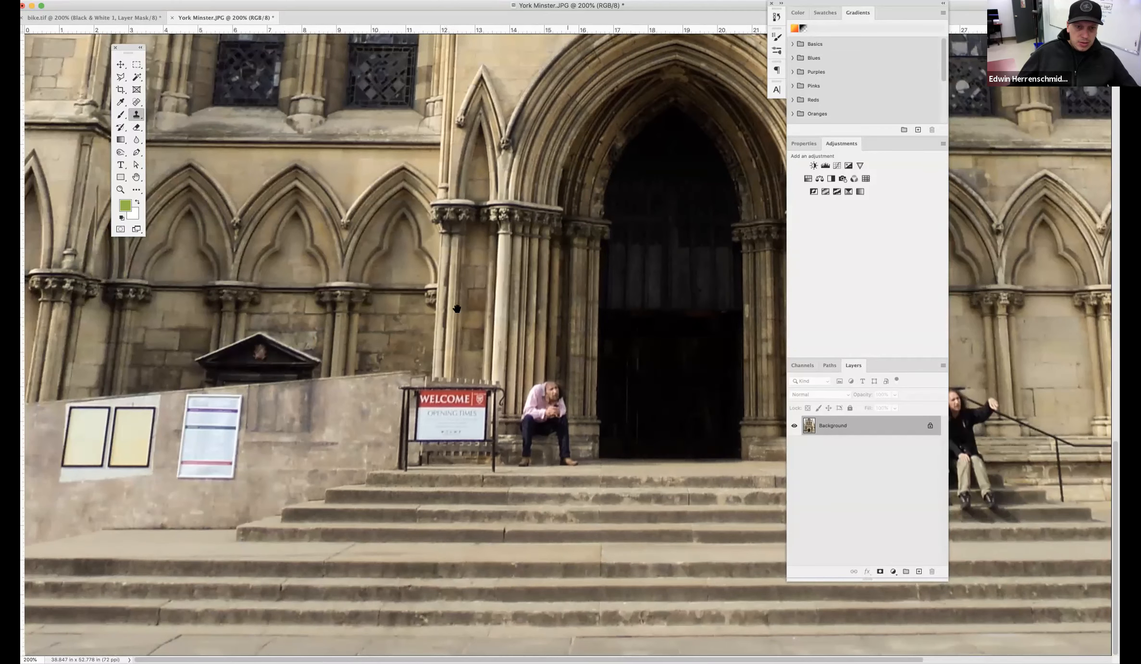
pyautogui.hscroll(10, 457, 309)
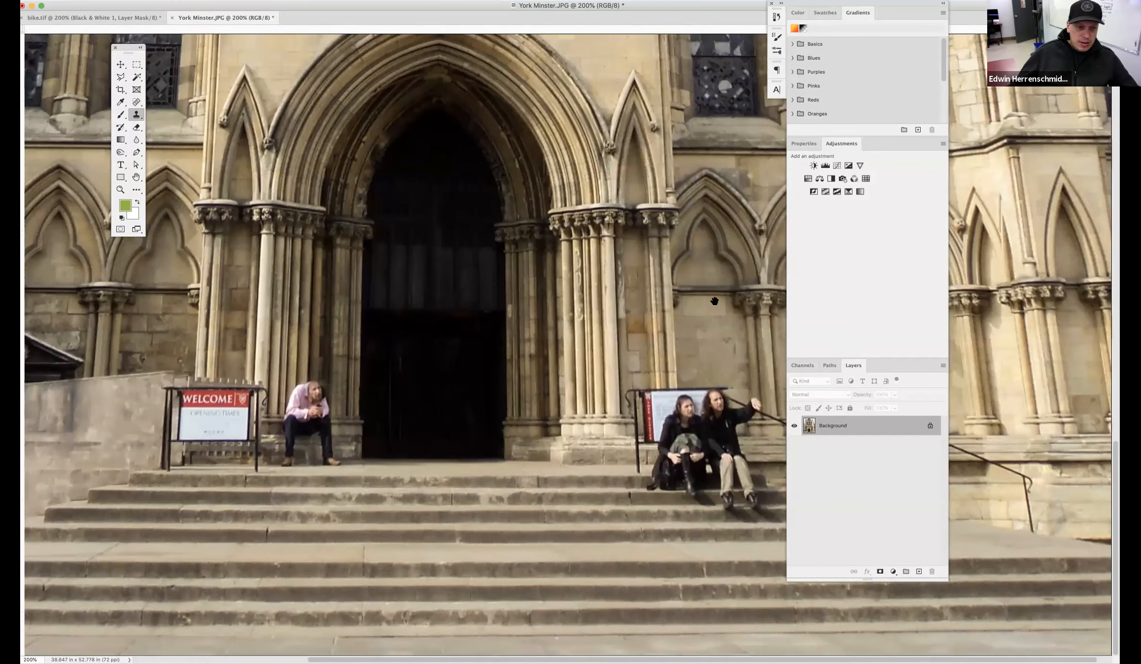
pyautogui.hscroll(-10, 715, 302)
pyautogui.scroll(2, 714, 301)
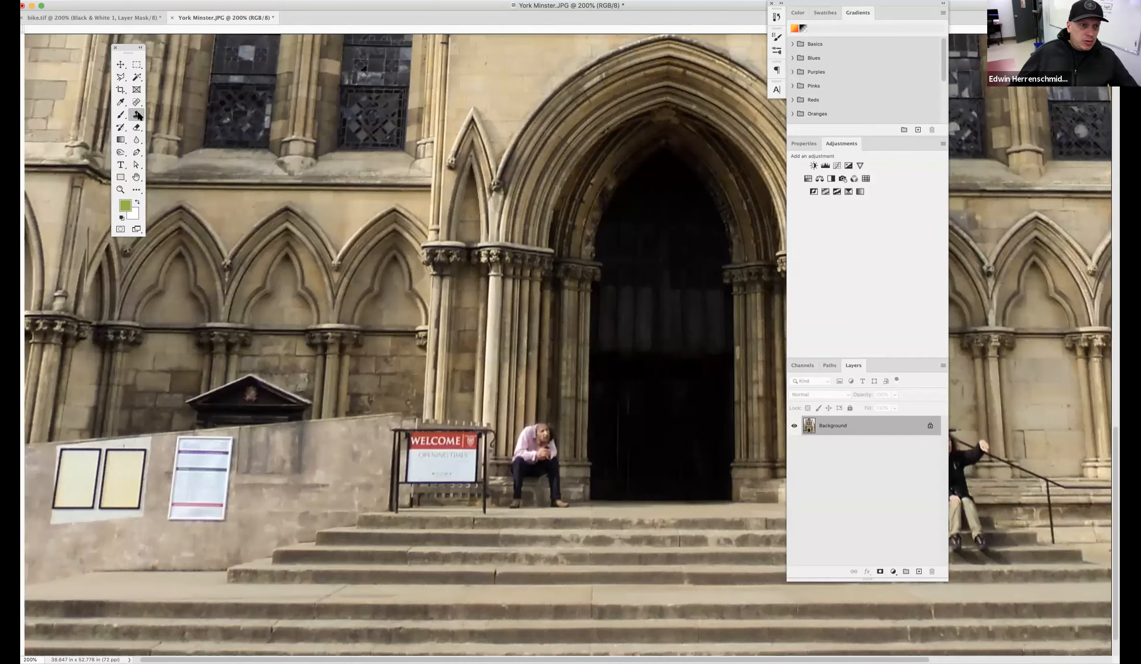
pyautogui.scroll(-2, 138, 115)
pyautogui.click(138, 115)
pyautogui.click(138, 103)
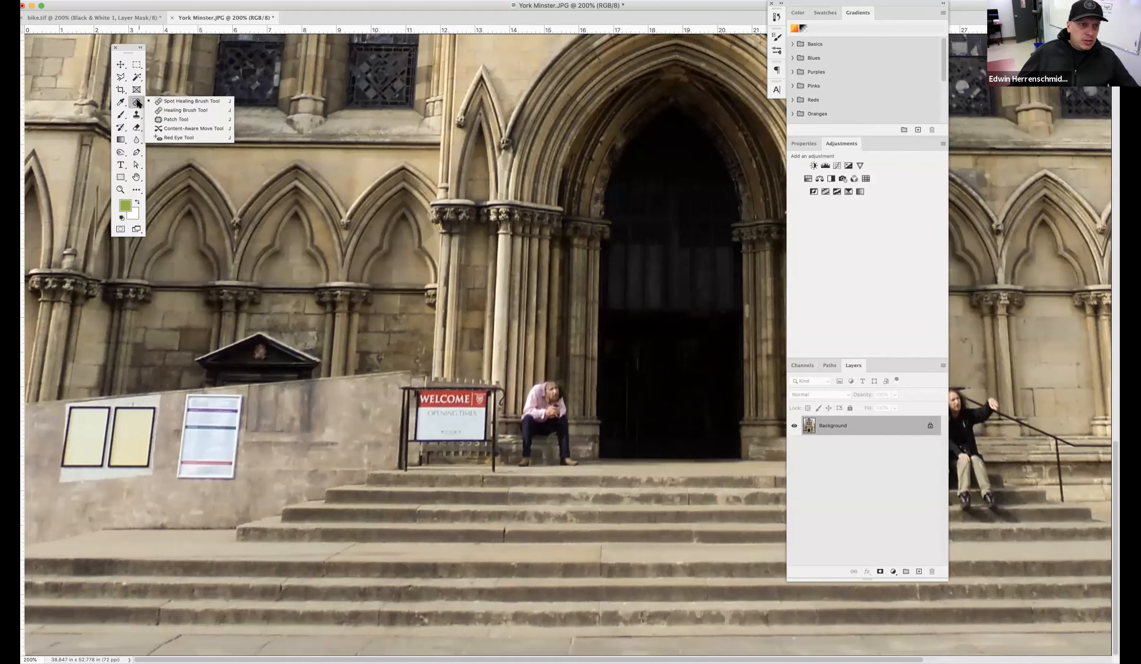
pyautogui.click(186, 122)
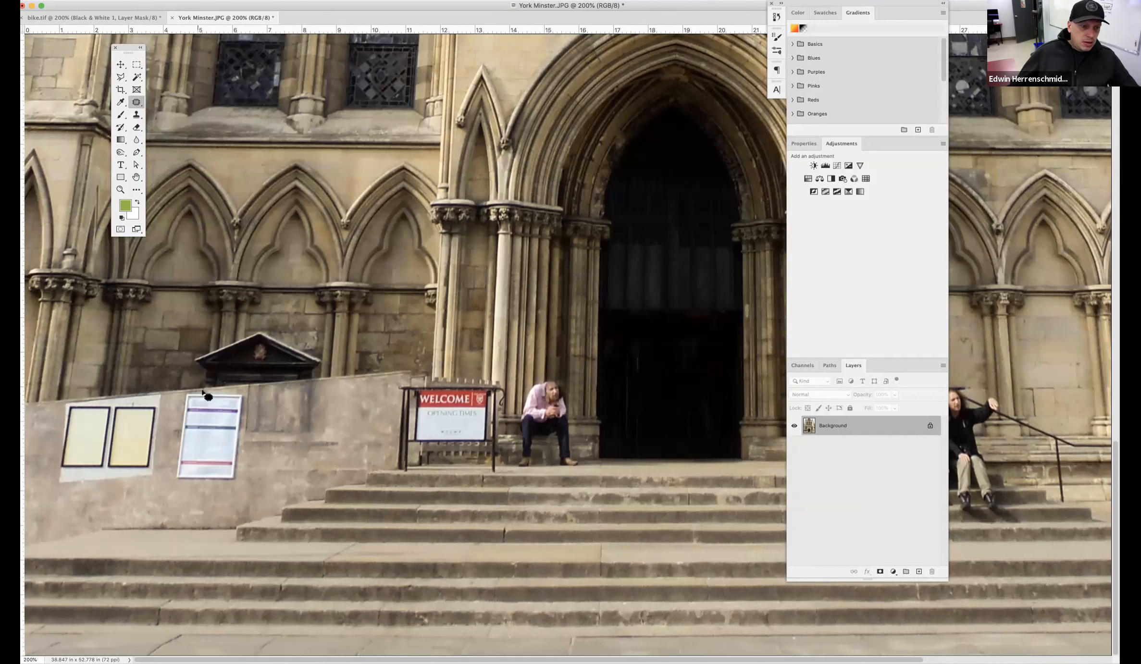
pyautogui.moveTo(188, 392)
pyautogui.mouseDown()
pyautogui.moveTo(177, 395)
pyautogui.moveTo(163, 495)
pyautogui.moveTo(235, 495)
pyautogui.moveTo(259, 386)
pyautogui.moveTo(192, 394)
pyautogui.mouseUp()
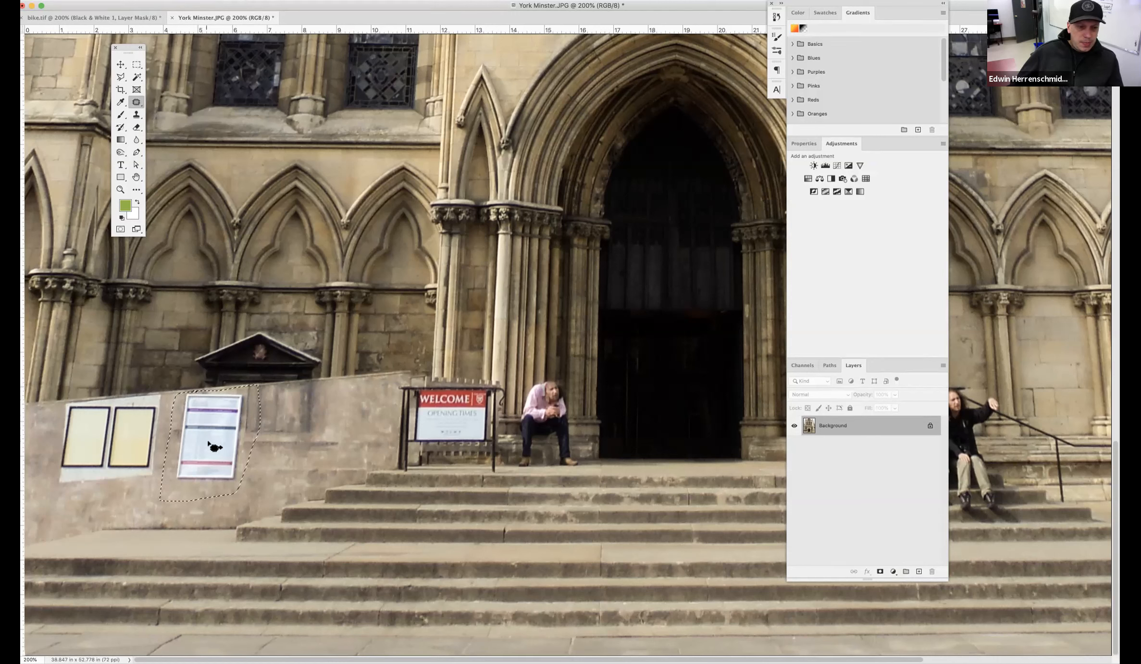
pyautogui.moveTo(228, 439); pyautogui.dragTo(335, 426)
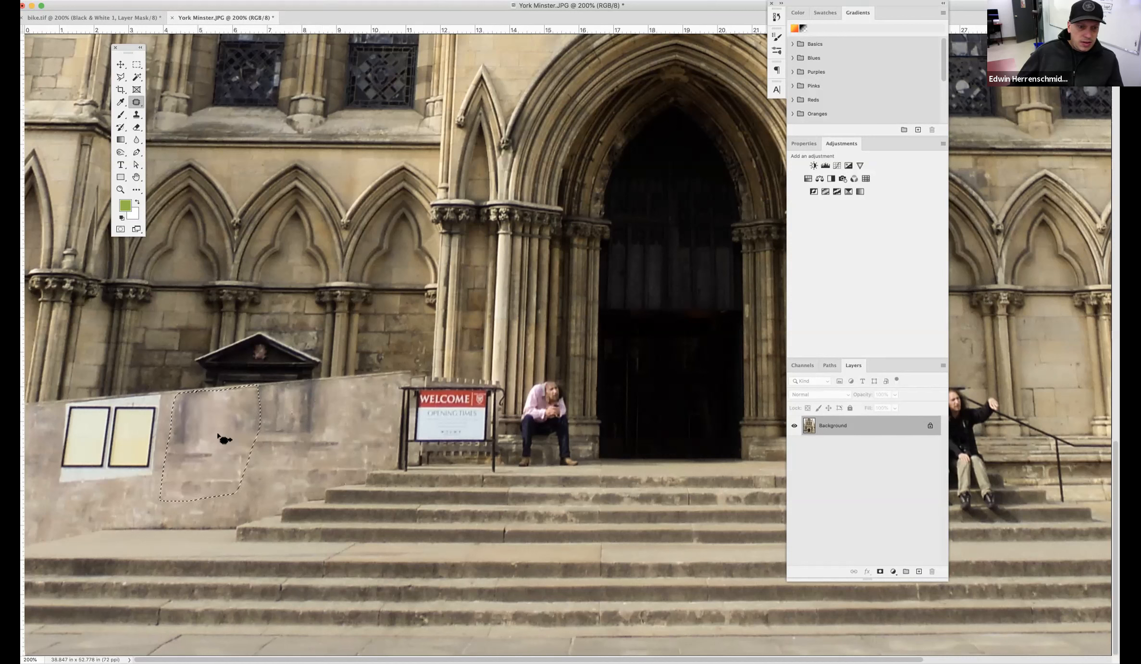
pyautogui.press('super+d')
# Patch the double-framed notice on the ramp wall with the neighbouring stone texture and clear the selection
pyautogui.moveTo(158, 474)
pyautogui.mouseDown()
pyautogui.moveTo(161, 392)
pyautogui.moveTo(59, 403)
pyautogui.moveTo(42, 467)
pyautogui.moveTo(144, 509)
pyautogui.moveTo(161, 501)
pyautogui.moveTo(143, 464)
pyautogui.moveTo(256, 456)
pyautogui.mouseUp()
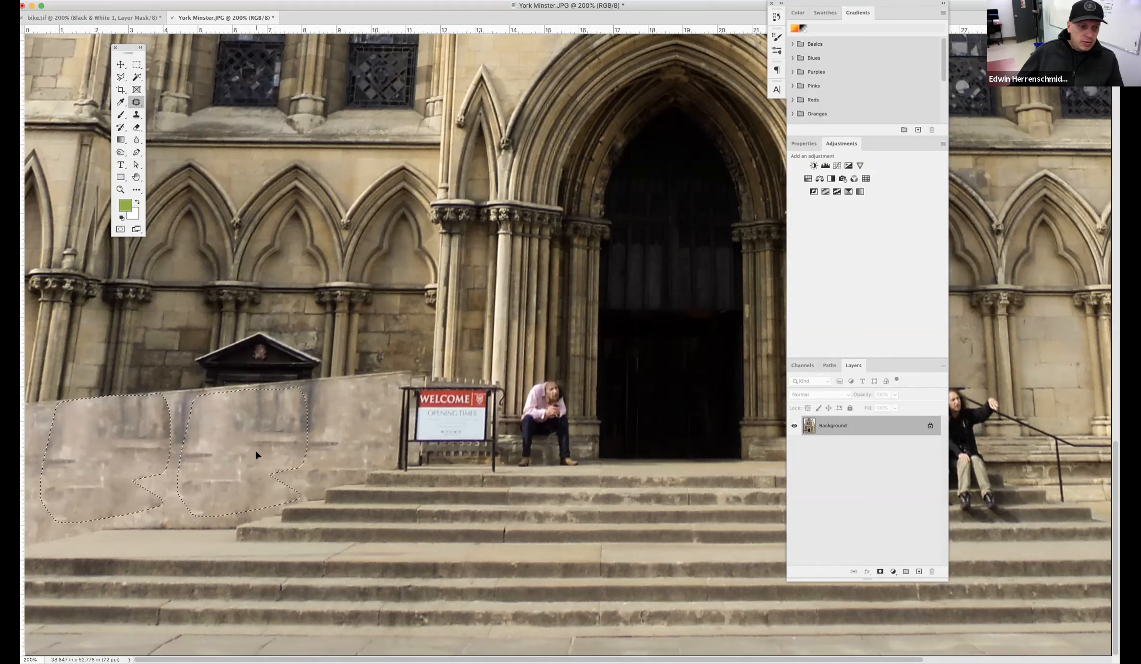
pyautogui.press('super+d')
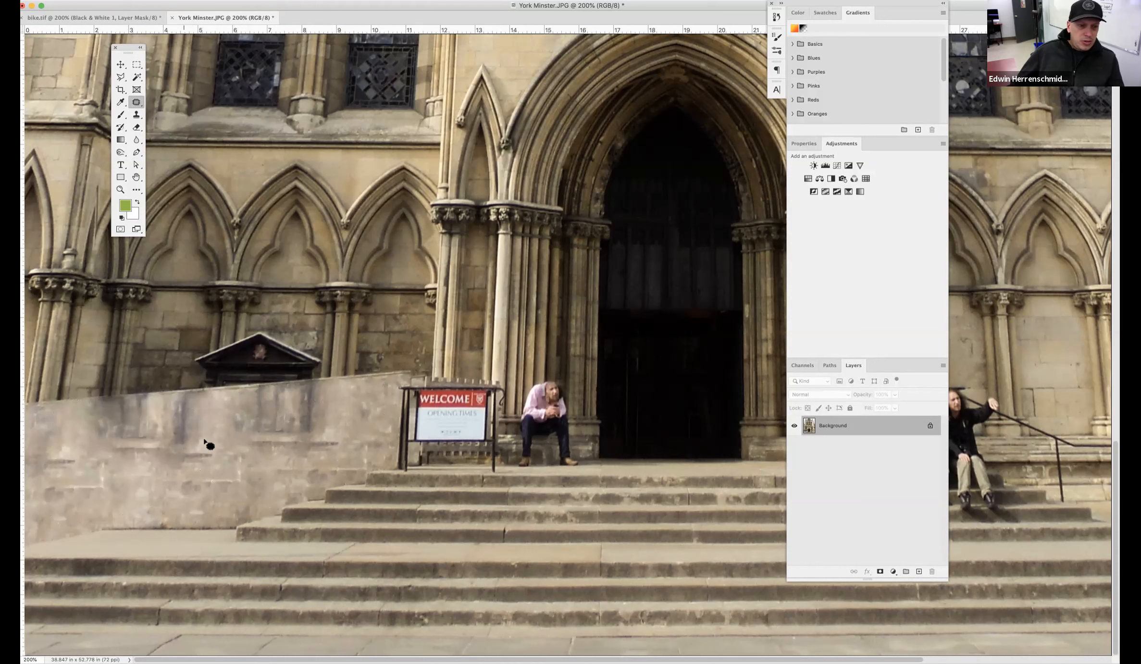
# Blend the dark patch marks and repeated texture on the ramp wall with the Spot Healing Brush Tool
pyautogui.click(136, 104)
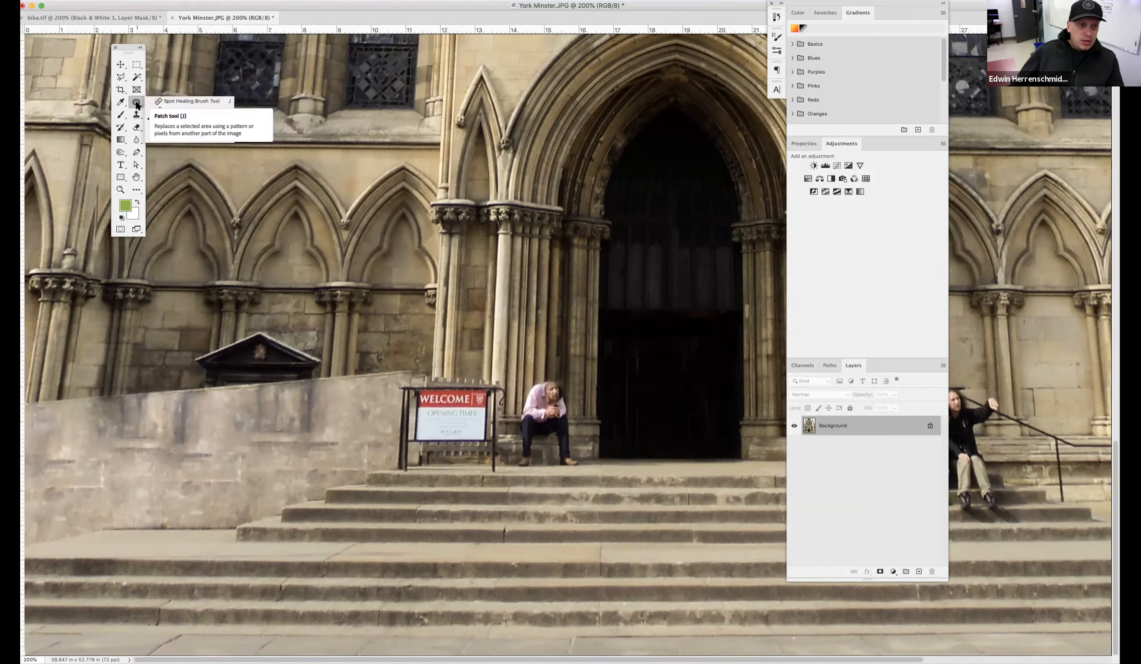
pyautogui.click(165, 102)
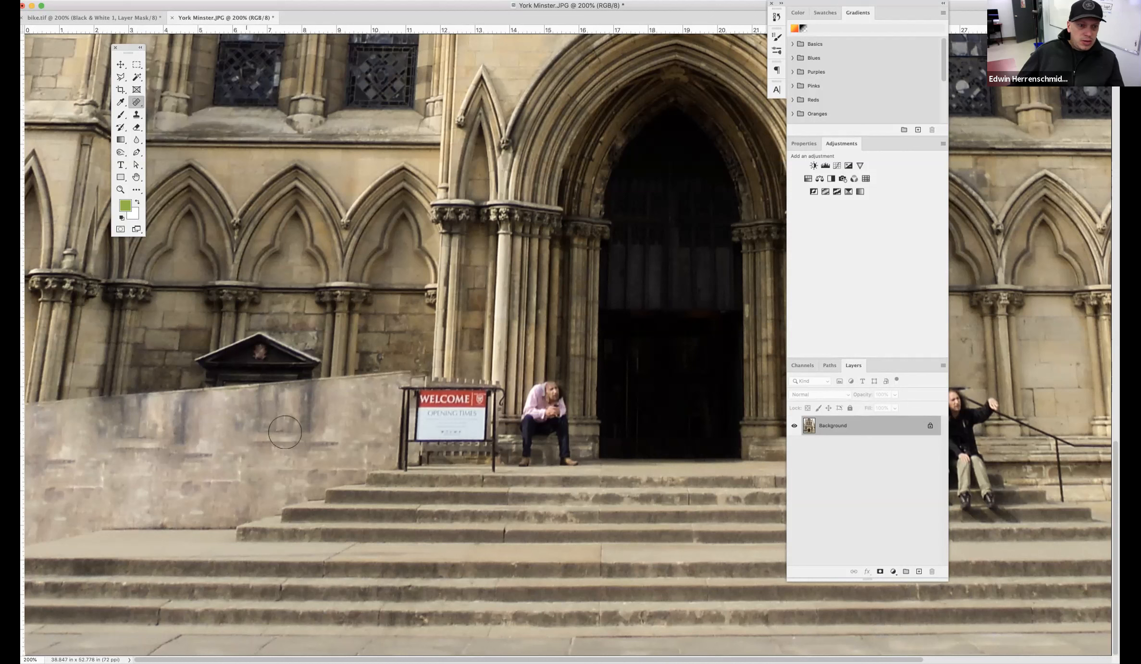
pyautogui.click(311, 435)
pyautogui.moveTo(284, 429)
pyautogui.mouseDown()
pyautogui.moveTo(255, 440)
pyautogui.moveTo(344, 404)
pyautogui.moveTo(243, 415)
pyautogui.moveTo(338, 435)
pyautogui.moveTo(274, 467)
pyautogui.moveTo(253, 414)
pyautogui.moveTo(264, 438)
pyautogui.mouseUp()
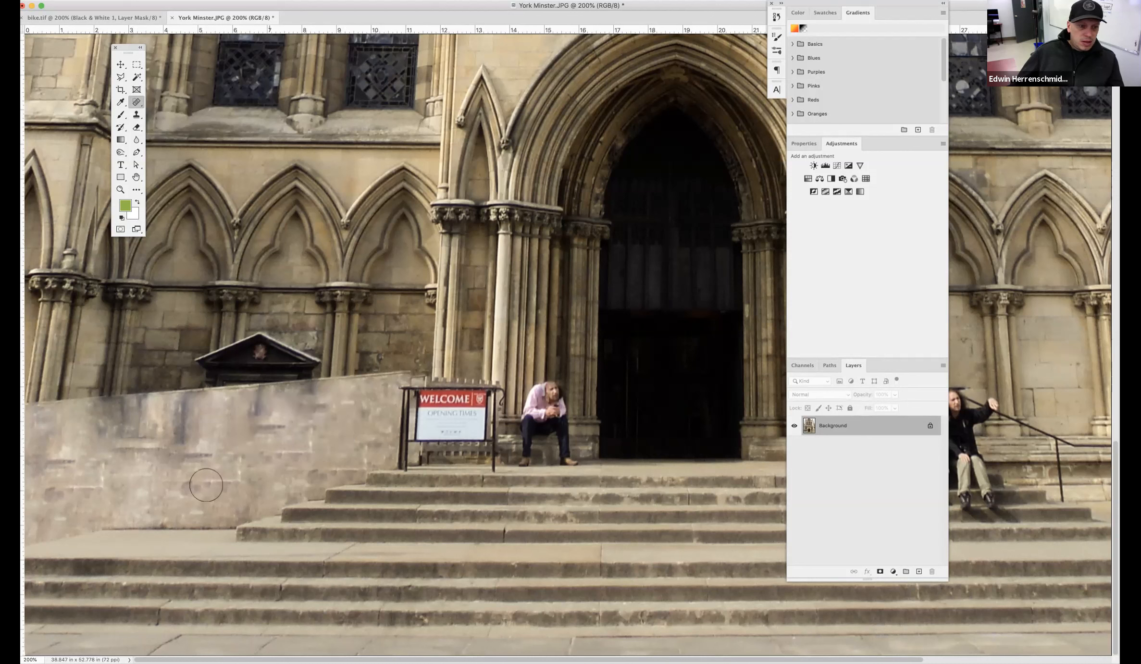
pyautogui.moveTo(206, 485)
pyautogui.mouseDown()
pyautogui.moveTo(192, 484)
pyautogui.moveTo(206, 483)
pyautogui.mouseUp()
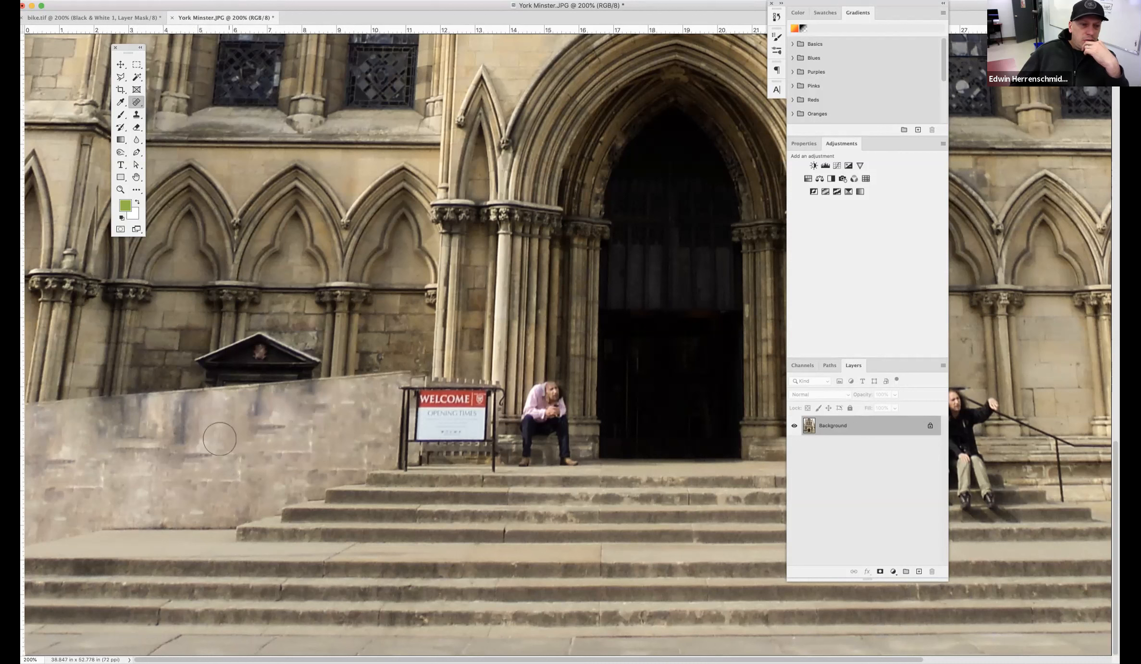
pyautogui.moveTo(257, 431)
pyautogui.mouseDown()
pyautogui.moveTo(319, 412)
pyautogui.moveTo(304, 433)
pyautogui.mouseUp()
pyautogui.moveTo(198, 459); pyautogui.dragTo(179, 459)
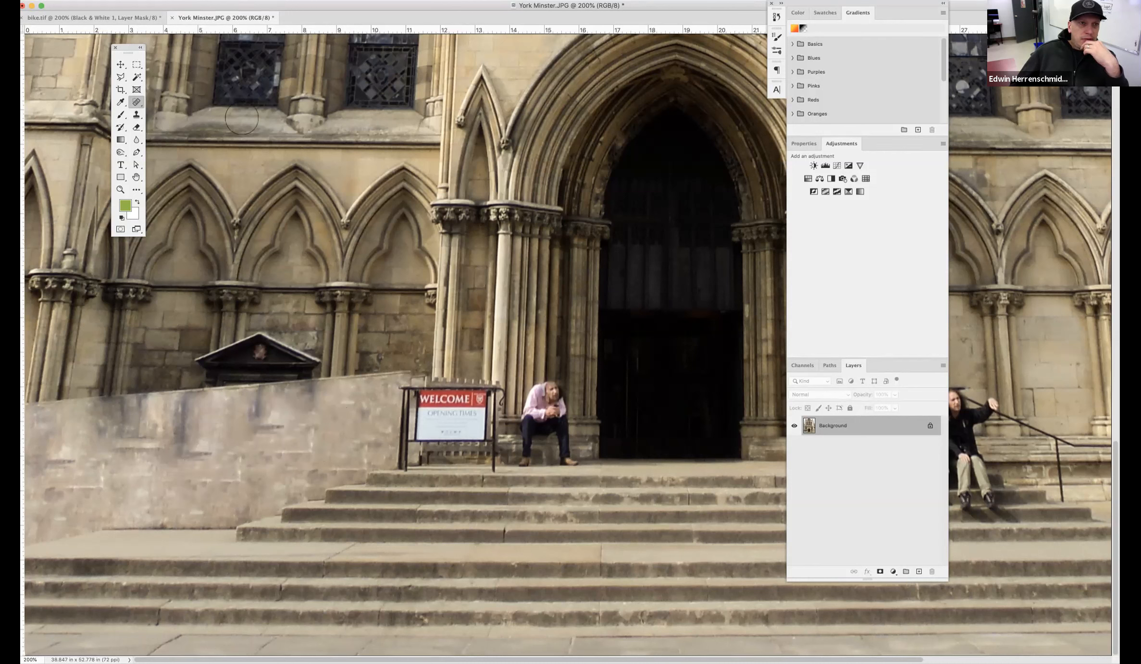
pyautogui.moveTo(199, 448); pyautogui.dragTo(184, 449)
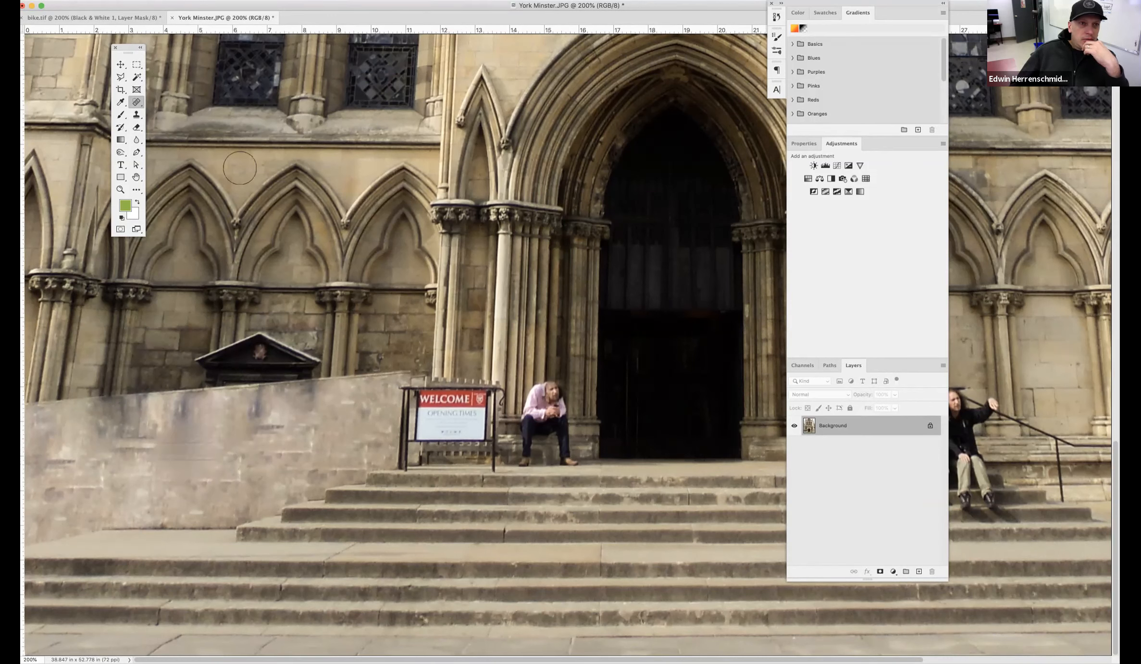
pyautogui.moveTo(245, 419)
pyautogui.mouseDown()
pyautogui.moveTo(290, 451)
pyautogui.moveTo(191, 459)
pyautogui.mouseUp()
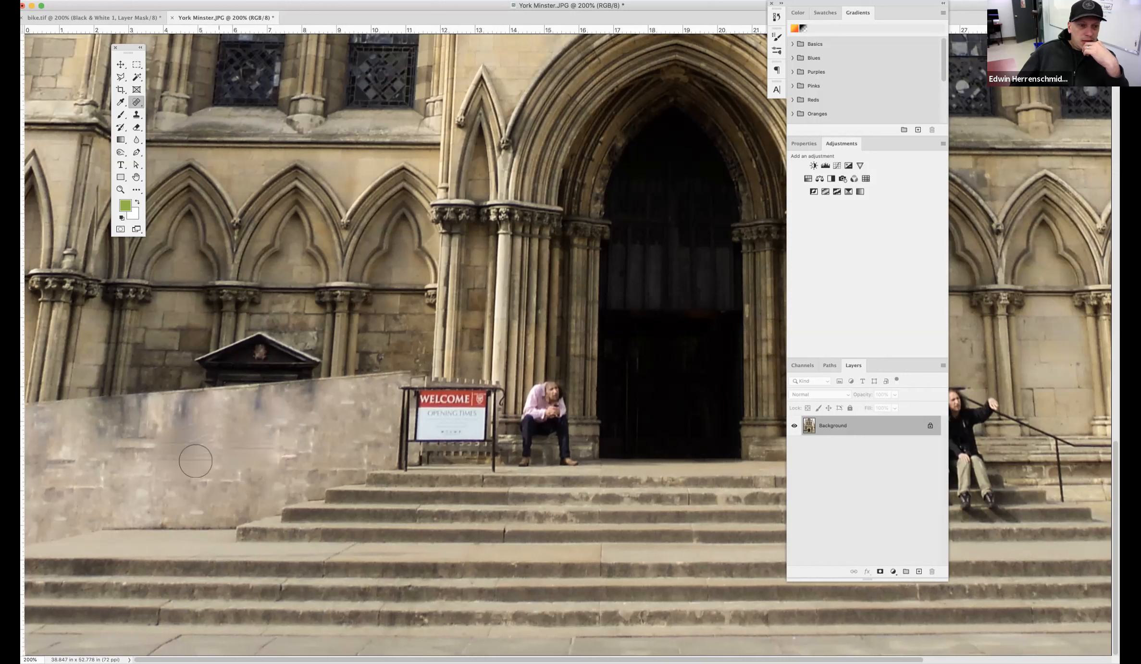
pyautogui.moveTo(115, 482)
pyautogui.mouseDown()
pyautogui.moveTo(102, 479)
pyautogui.moveTo(147, 470)
pyautogui.mouseUp()
pyautogui.moveTo(177, 461); pyautogui.dragTo(207, 432)
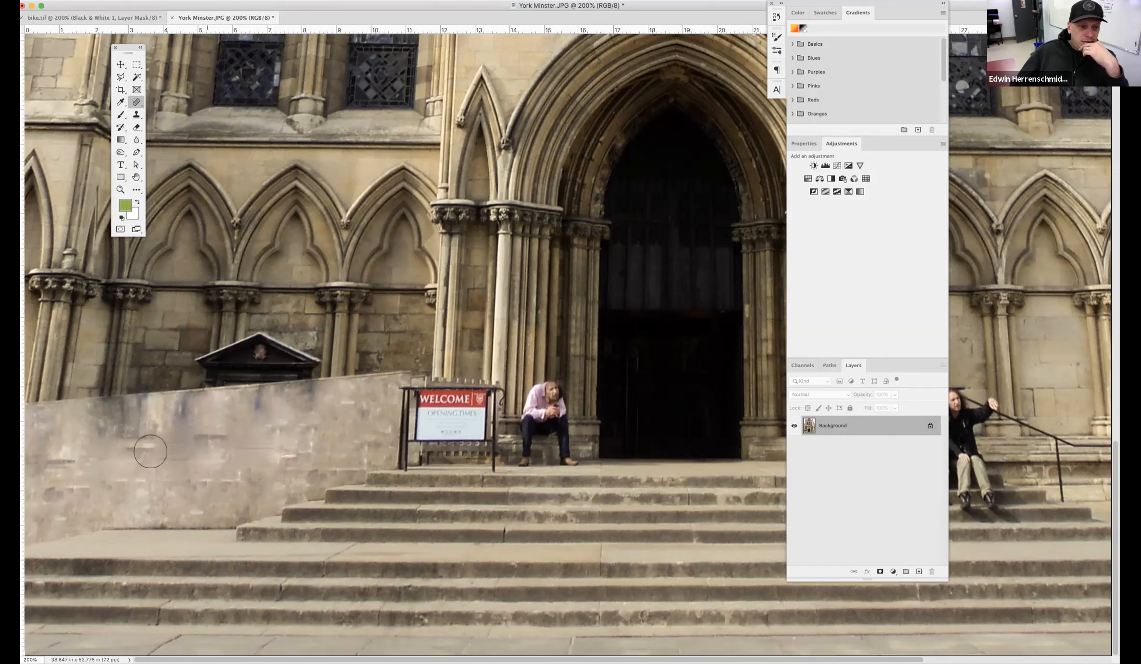
pyautogui.click(130, 453)
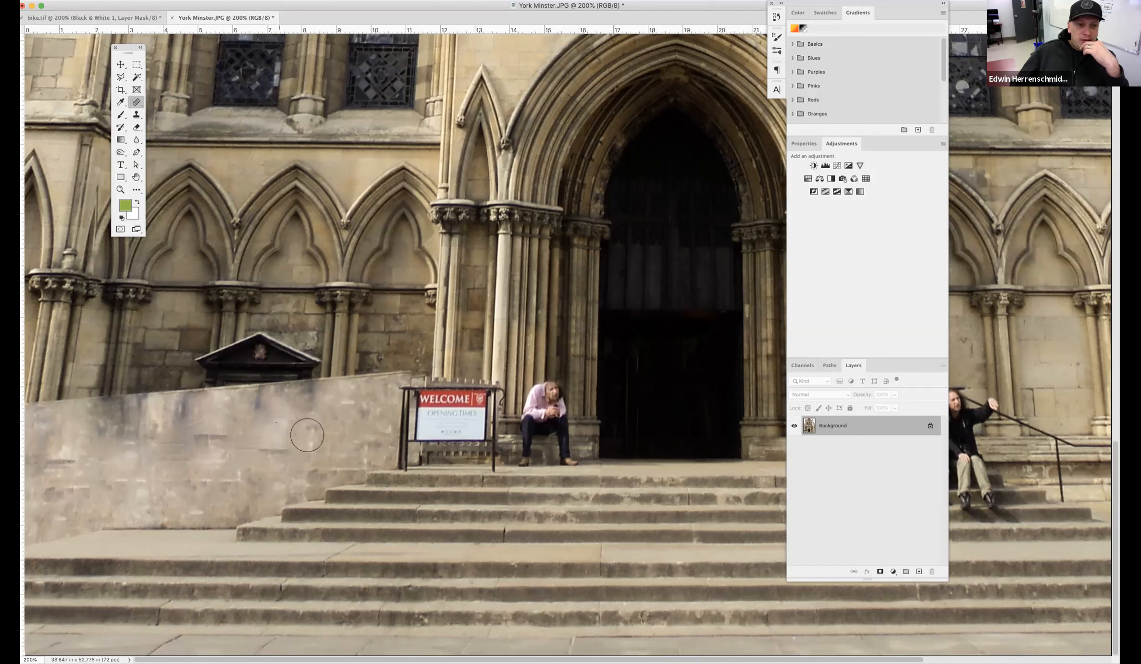
pyautogui.moveTo(308, 422)
pyautogui.mouseDown()
pyautogui.moveTo(285, 429)
pyautogui.moveTo(306, 441)
pyautogui.mouseUp()
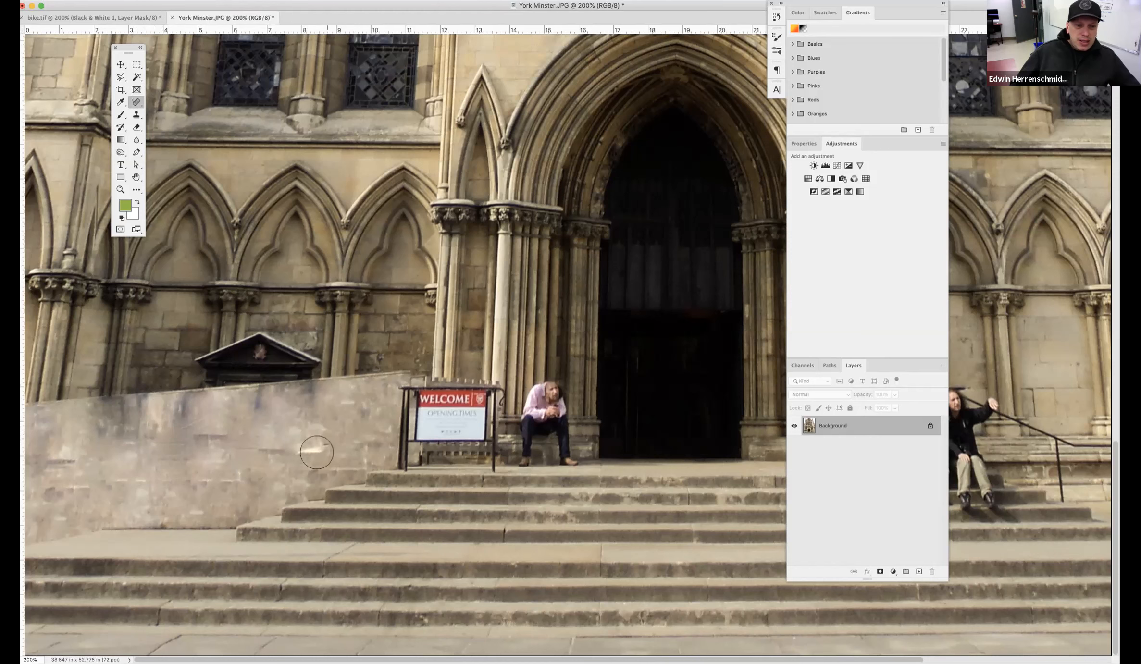
# Move the floating panel group away from the seated couple to uncover the handrail and adjoining facade
pyautogui.hscroll(10, 507, 425)
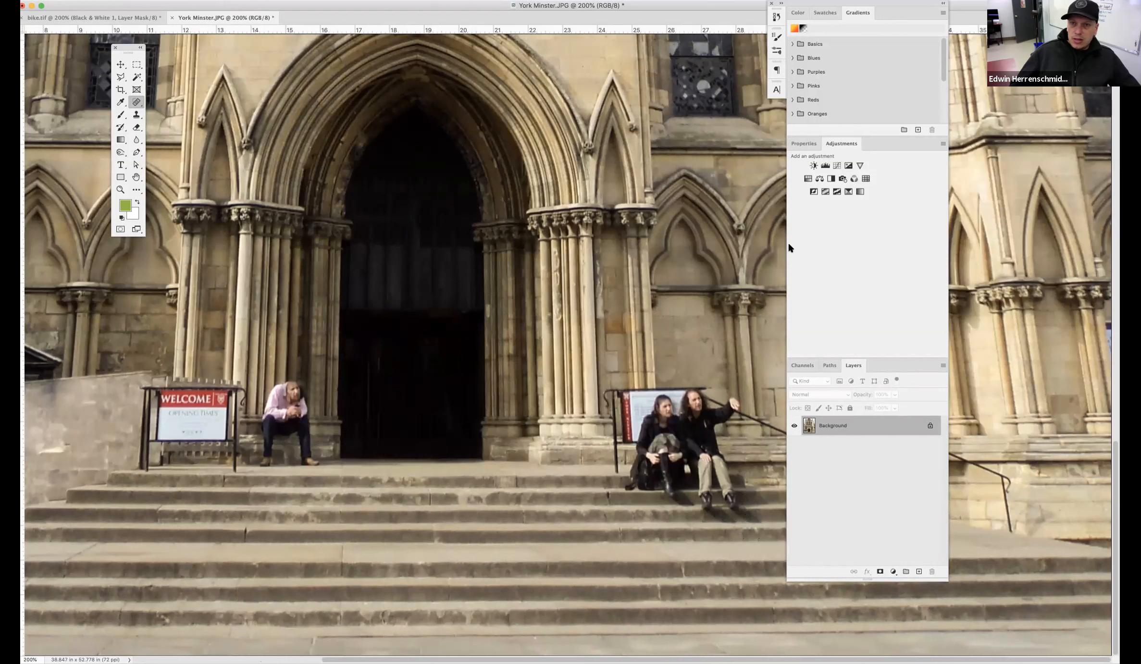
pyautogui.moveTo(915, 11); pyautogui.dragTo(1058, 22)
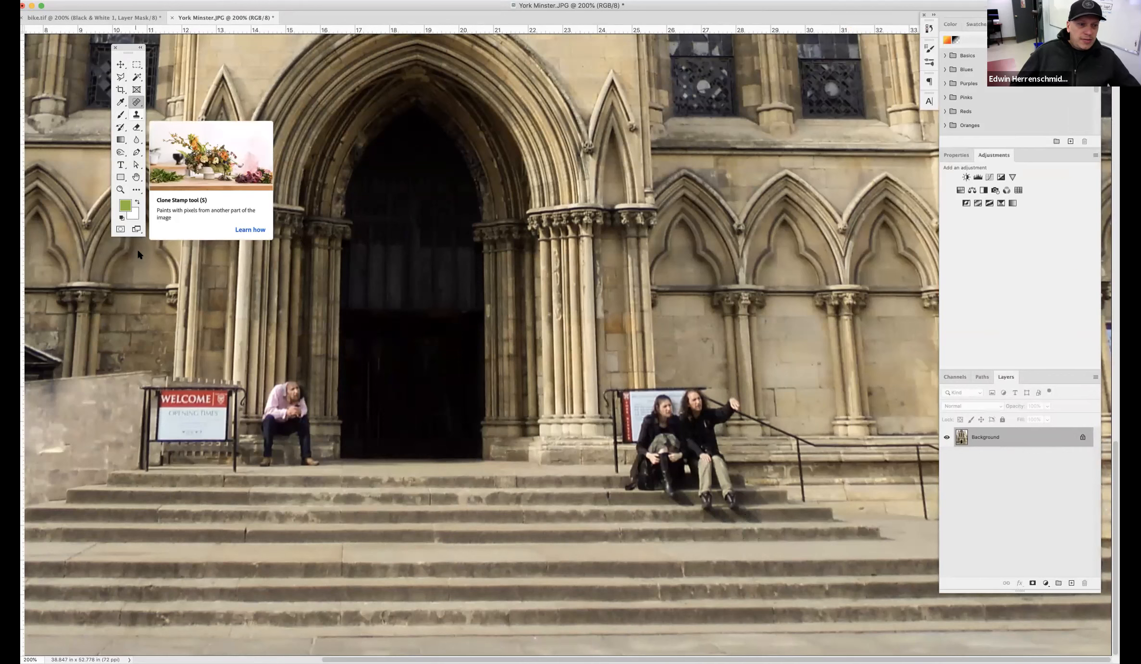
# Heal the remaining light and dark blemishes across the ramp wall with the Spot Healing Brush Tool
pyautogui.hscroll(-10, 192, 426)
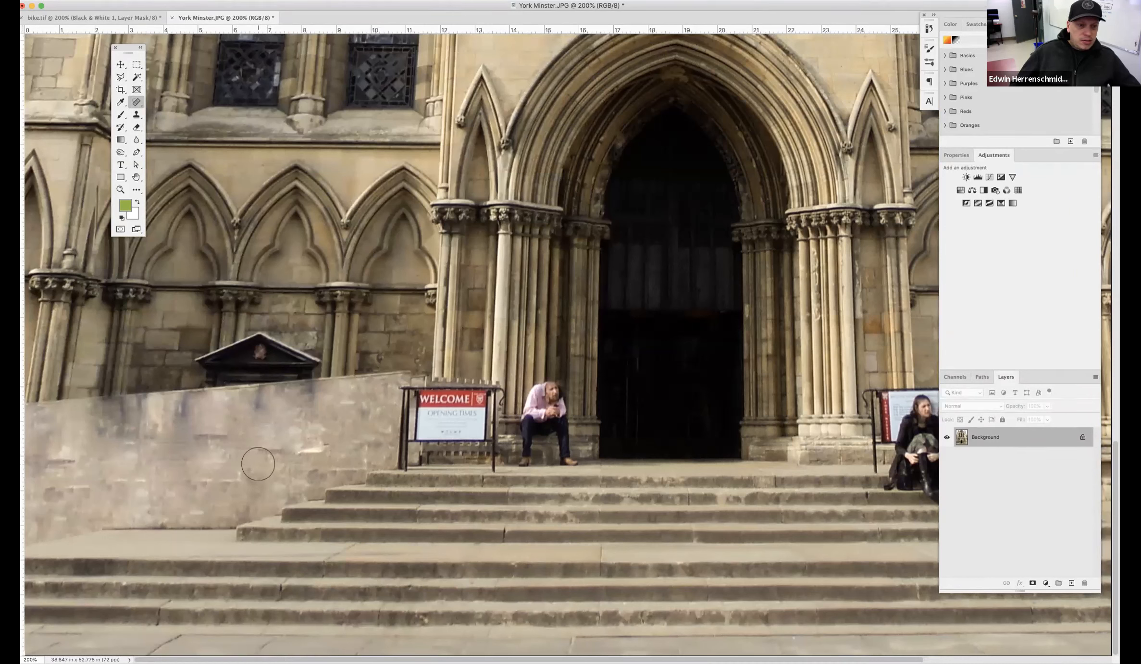
pyautogui.moveTo(301, 447); pyautogui.dragTo(271, 449)
pyautogui.moveTo(183, 452); pyautogui.dragTo(221, 427)
pyautogui.click(120, 452)
pyautogui.moveTo(57, 461)
pyautogui.mouseDown()
pyautogui.moveTo(80, 469)
pyautogui.moveTo(61, 455)
pyautogui.moveTo(77, 460)
pyautogui.moveTo(121, 394)
pyautogui.moveTo(56, 465)
pyautogui.moveTo(81, 451)
pyautogui.moveTo(58, 456)
pyautogui.mouseUp()
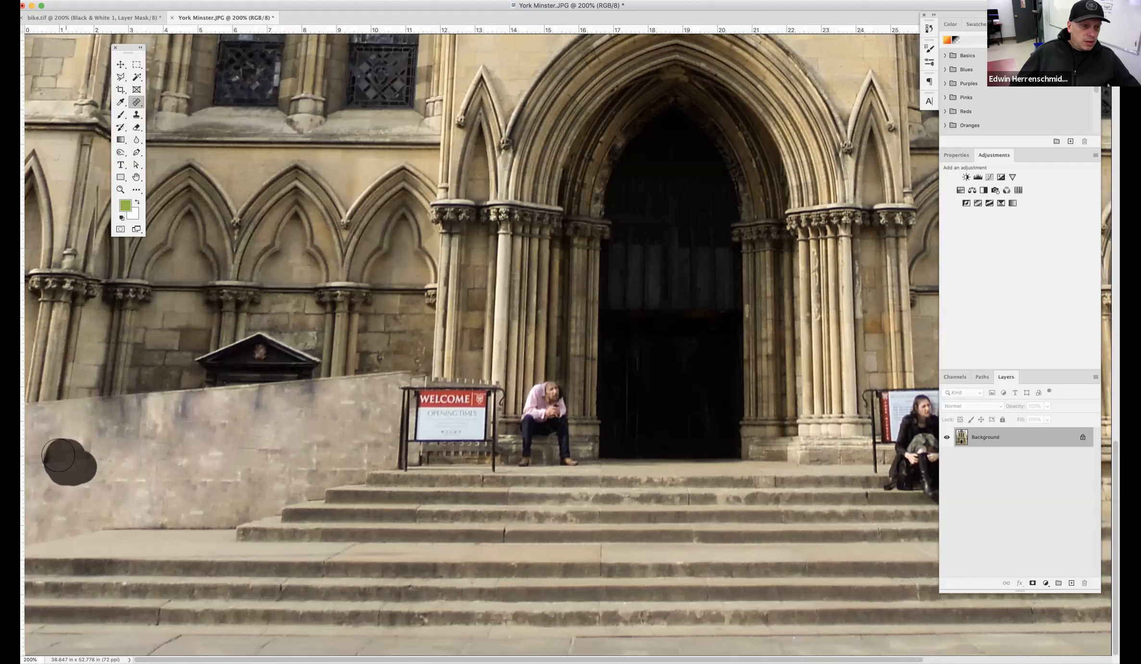
# Cover the head and torso of the seated man in the pink shirt with column stone using the Clone Stamp Tool
pyautogui.moveTo(582, 399); pyautogui.dragTo(533, 399)
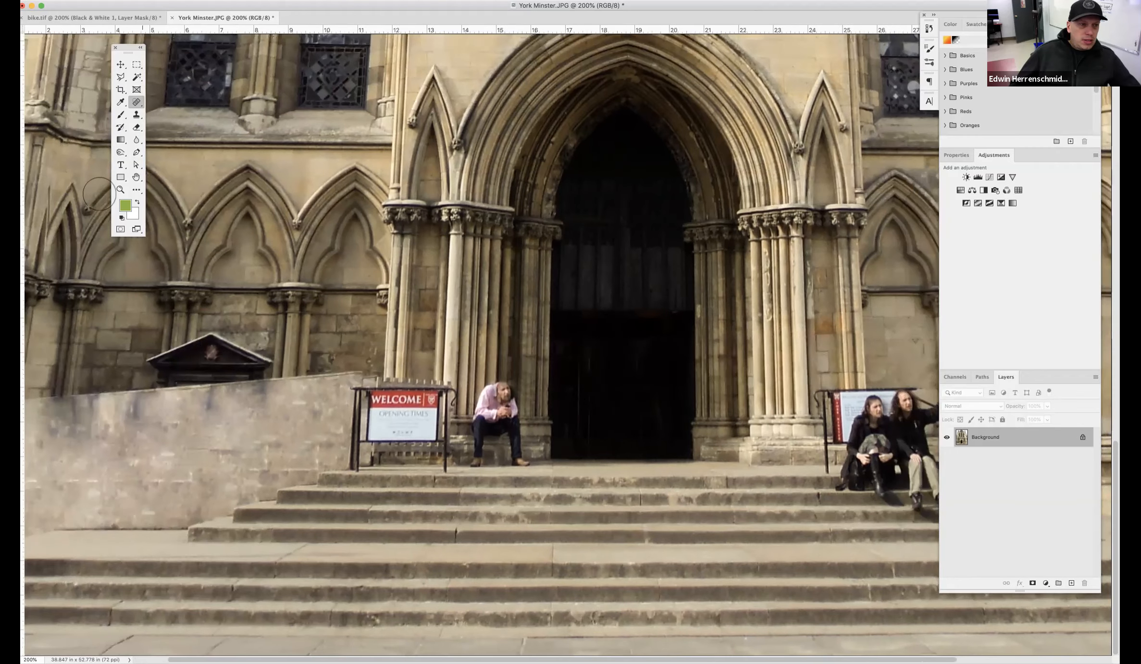
pyautogui.click(135, 117)
pyautogui.moveTo(434, 428); pyautogui.dragTo(235, 427)
pyautogui.press('super+equal')
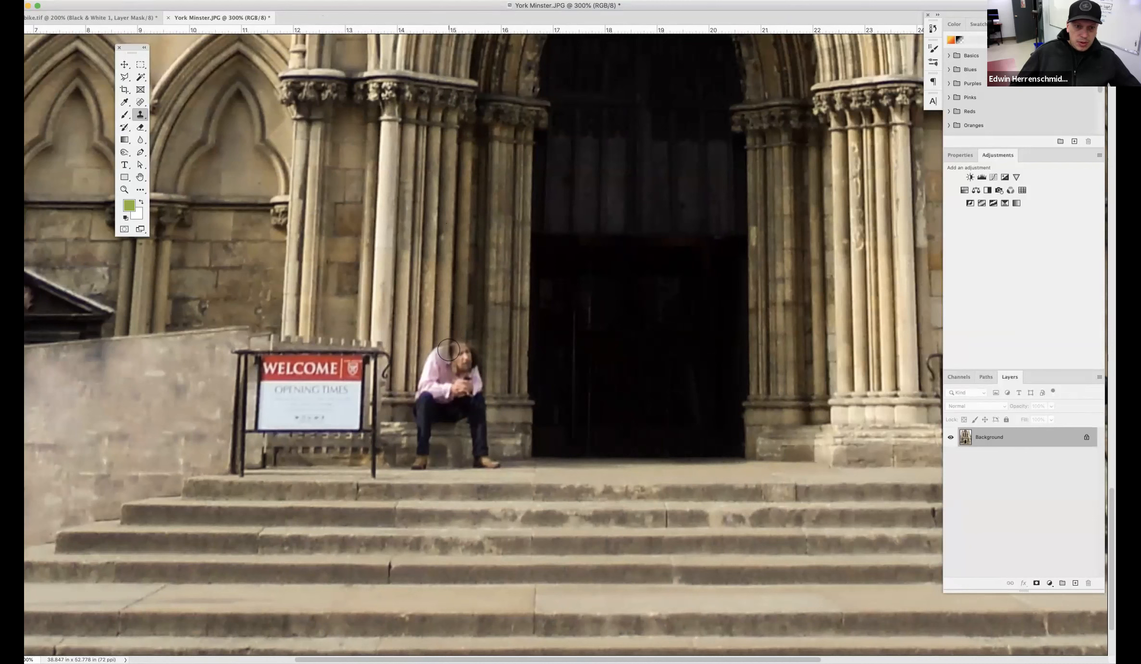
pyautogui.moveTo(443, 350)
pyautogui.mouseDown()
pyautogui.moveTo(416, 373)
pyautogui.moveTo(440, 377)
pyautogui.moveTo(414, 381)
pyautogui.moveTo(450, 349)
pyautogui.moveTo(456, 324)
pyautogui.moveTo(454, 382)
pyautogui.moveTo(472, 383)
pyautogui.moveTo(474, 369)
pyautogui.moveTo(483, 380)
pyautogui.moveTo(419, 384)
pyautogui.moveTo(478, 383)
pyautogui.moveTo(512, 467)
pyautogui.moveTo(456, 399)
pyautogui.moveTo(439, 415)
pyautogui.mouseUp()
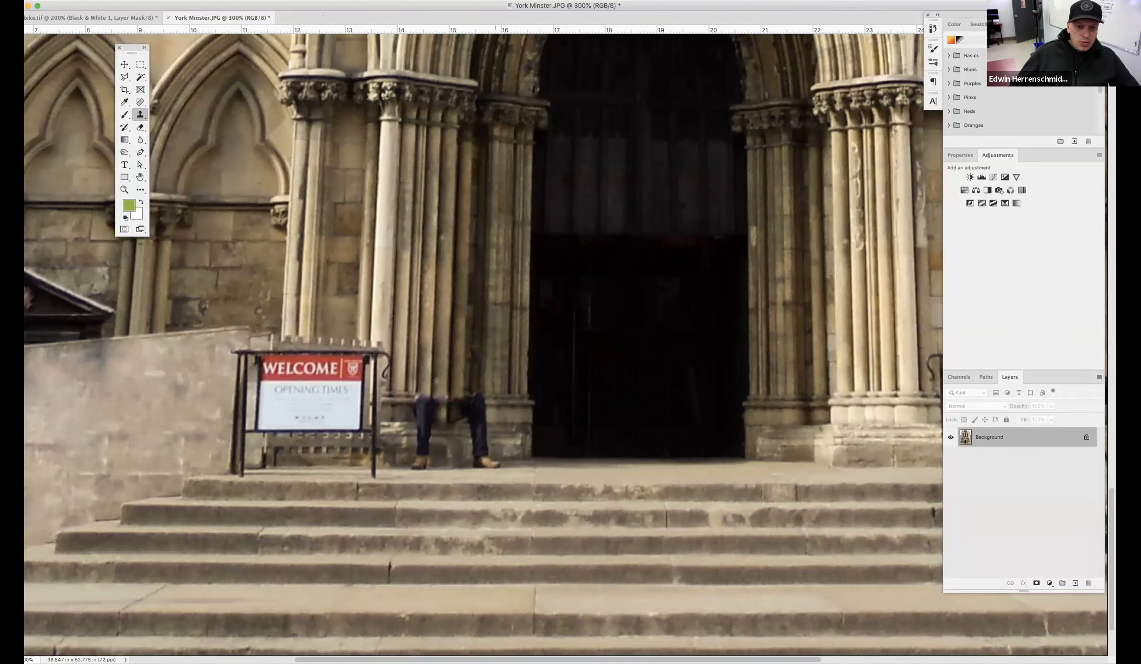
# Sample the dark stone joint on the wall beside the seated couple and stamp it repeatedly in a diagonal row up the wall
pyautogui.moveTo(757, 369); pyautogui.dragTo(284, 359)
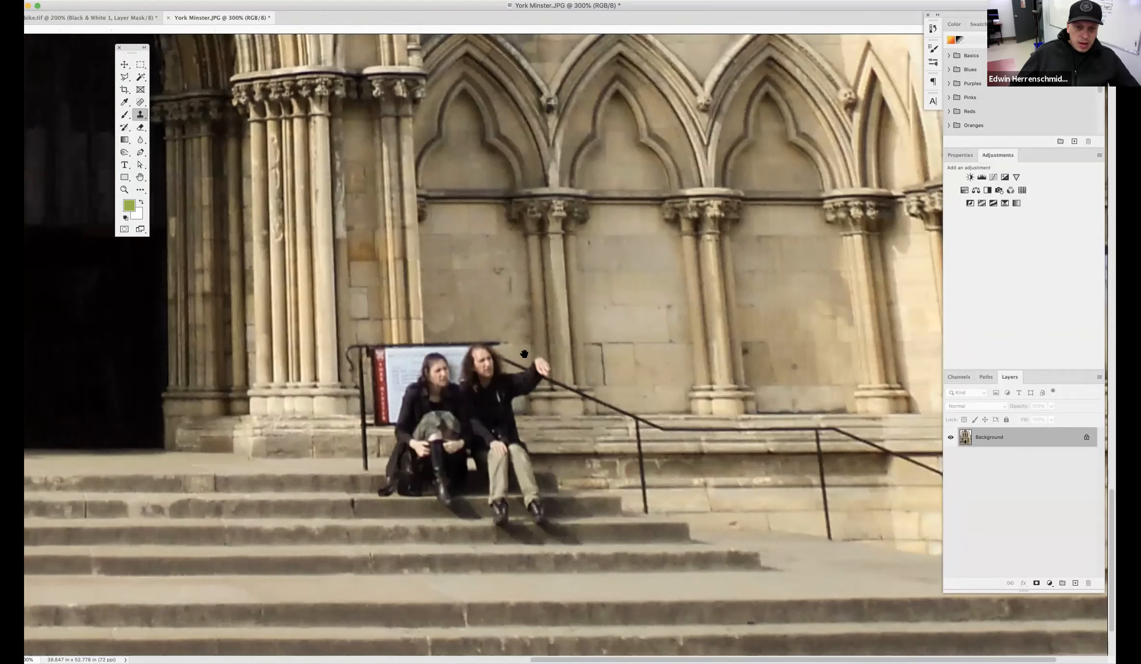
pyautogui.moveTo(517, 358); pyautogui.dragTo(513, 360)
pyautogui.press('super+plus')
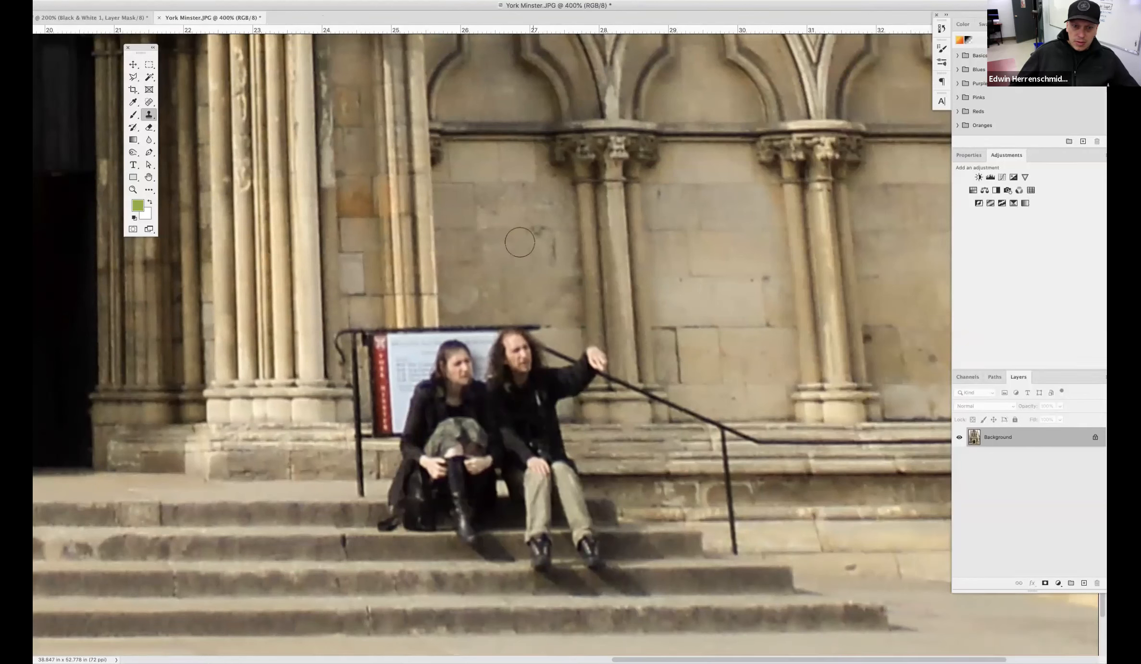
pyautogui.keyDown('alt'); pyautogui.click(674, 328); pyautogui.keyUp('alt')
pyautogui.click(678, 321)
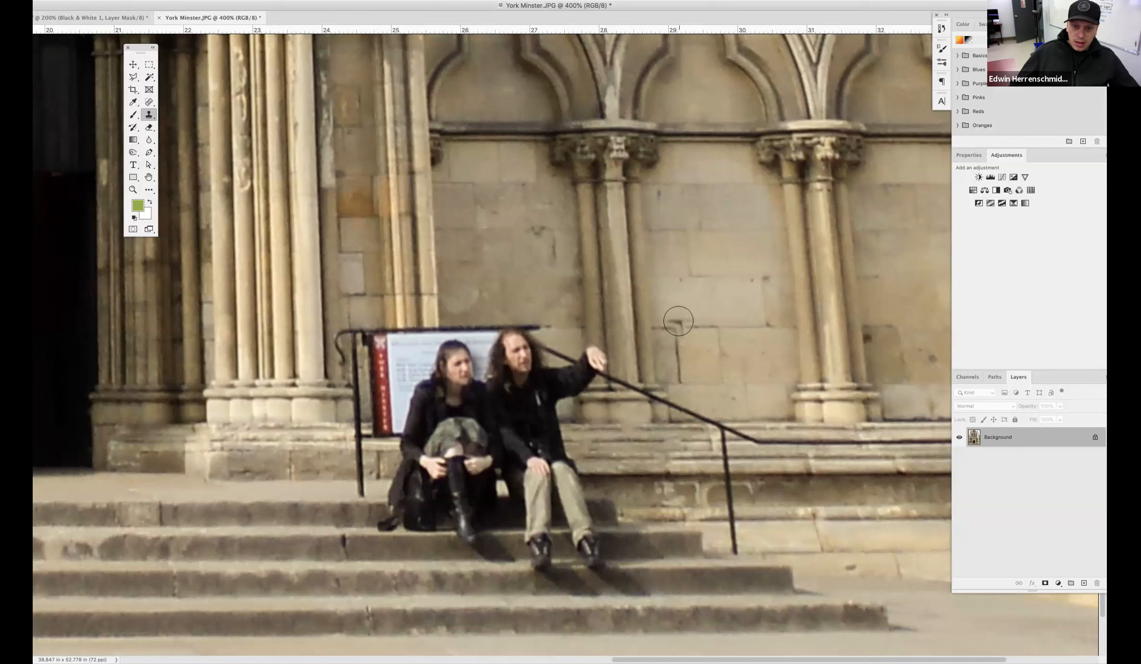
pyautogui.click(678, 325)
pyautogui.click(685, 316)
pyautogui.click(690, 310)
pyautogui.click(697, 304)
pyautogui.click(703, 299)
pyautogui.click(709, 293)
pyautogui.click(716, 288)
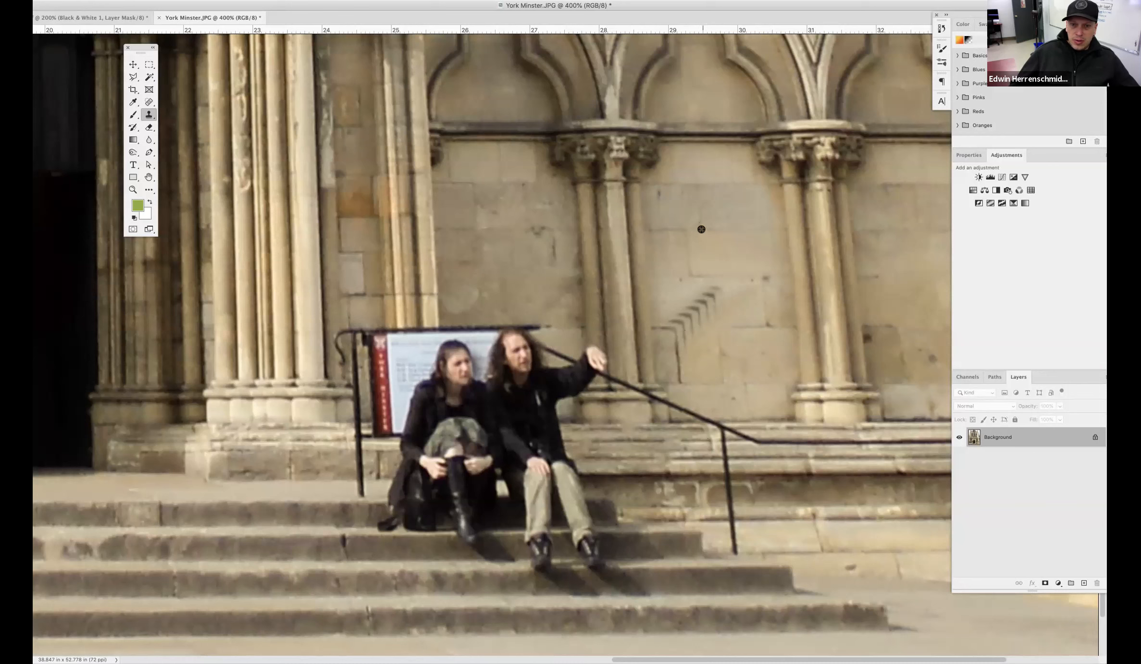
# Cover the diagonal row of dark joint marks on the wall with clean stone using the Clone Stamp Tool
pyautogui.moveTo(675, 329)
pyautogui.mouseDown()
pyautogui.moveTo(705, 325)
pyautogui.moveTo(698, 296)
pyautogui.mouseUp()
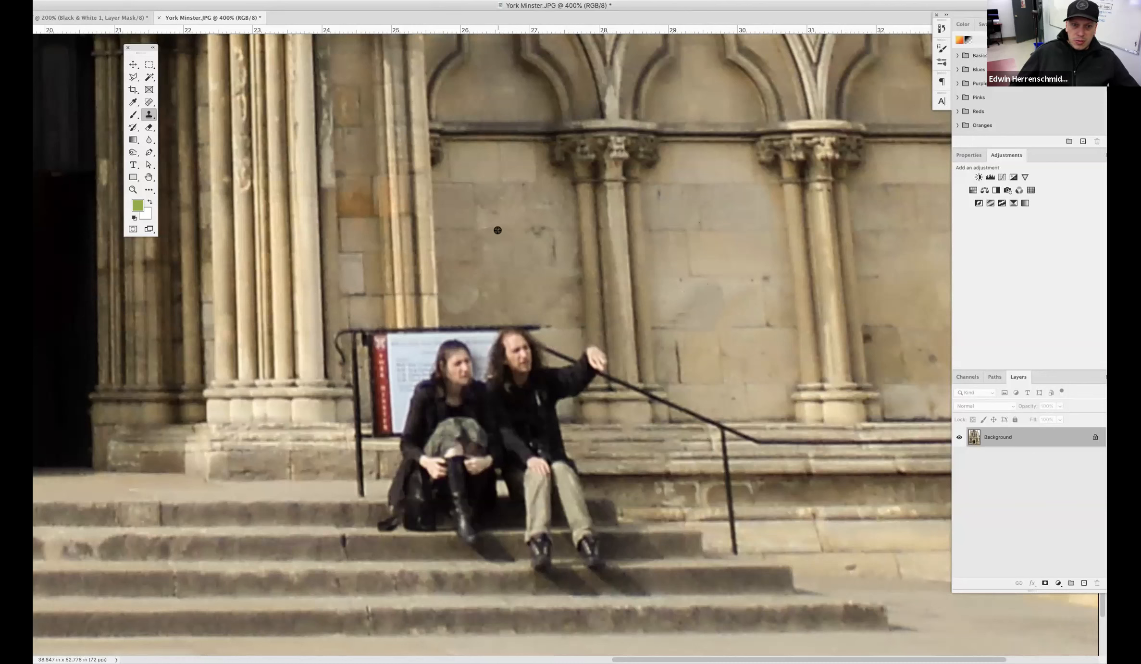
pyautogui.moveTo(718, 331)
pyautogui.mouseDown()
pyautogui.moveTo(731, 328)
pyautogui.moveTo(722, 344)
pyautogui.moveTo(735, 331)
pyautogui.moveTo(696, 338)
pyautogui.mouseUp()
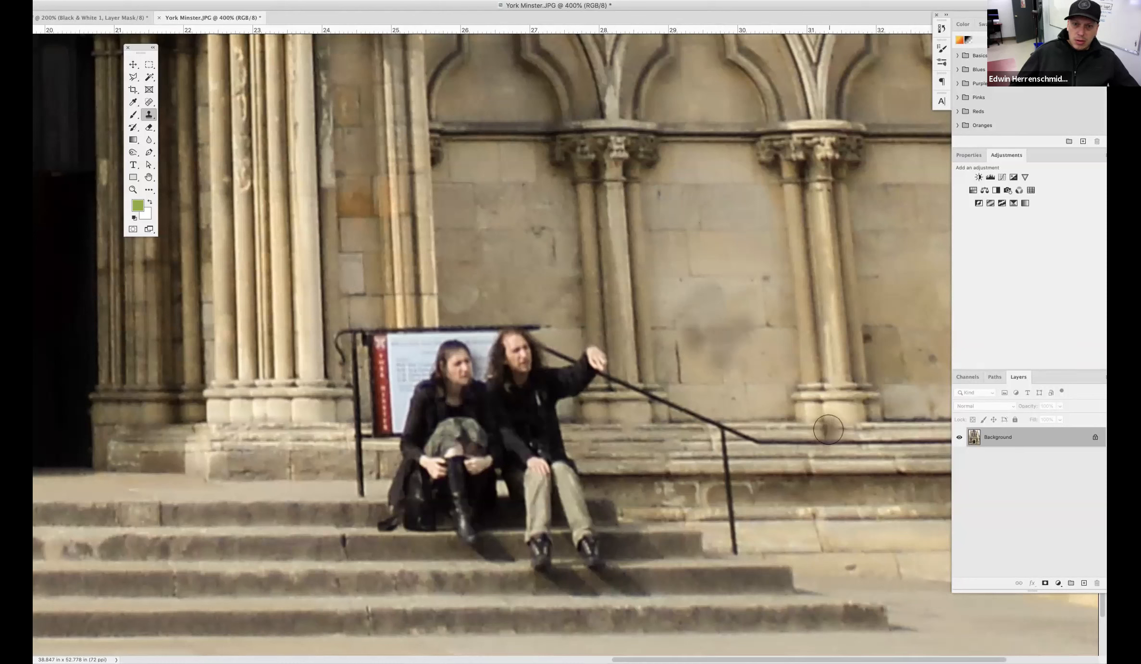
pyautogui.click(756, 514)
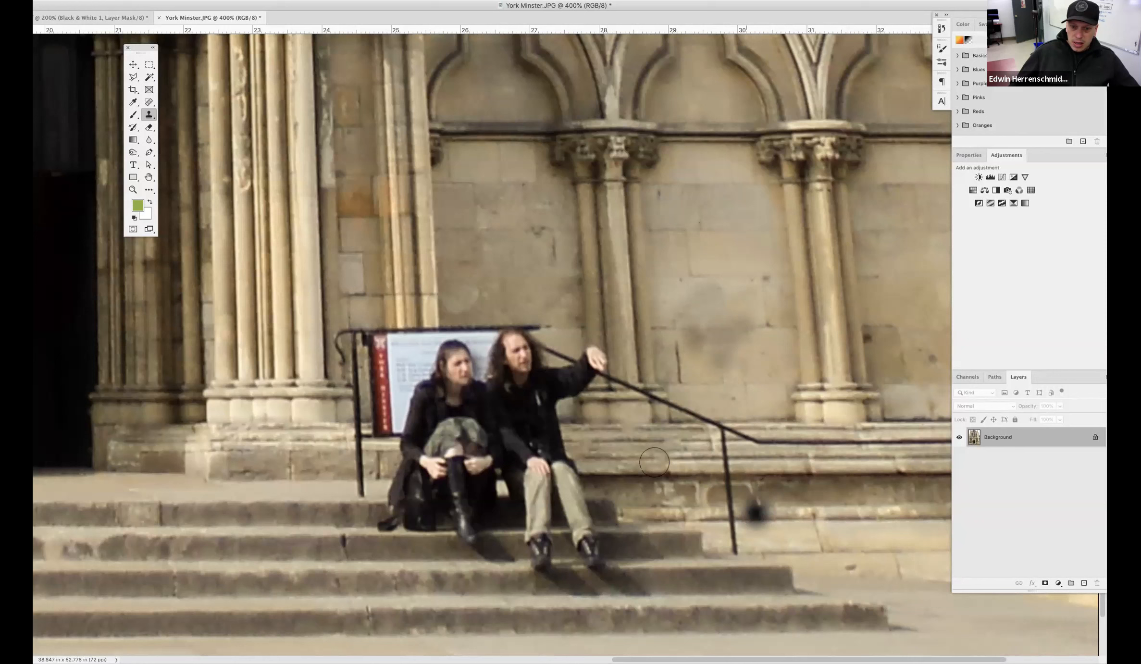
pyautogui.hotkey('ctrl', 'z')
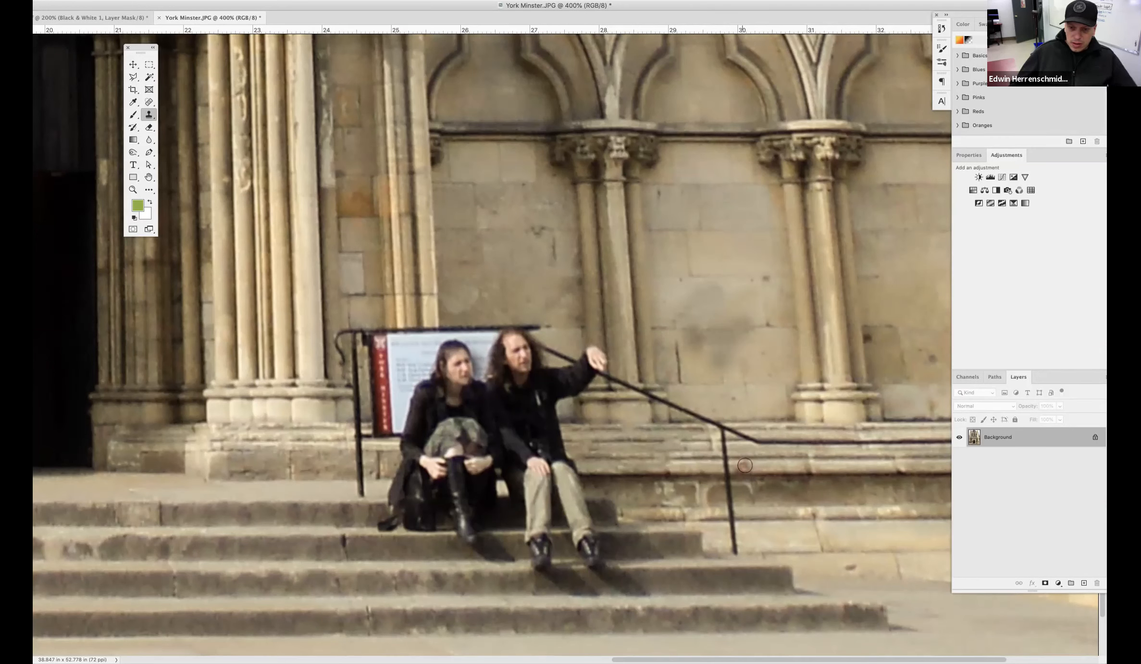
# Try different Clone Stamp brush sizes and hardness levels, ending with a 20 px brush at 0% hardness
pyautogui.rightClick(736, 378)
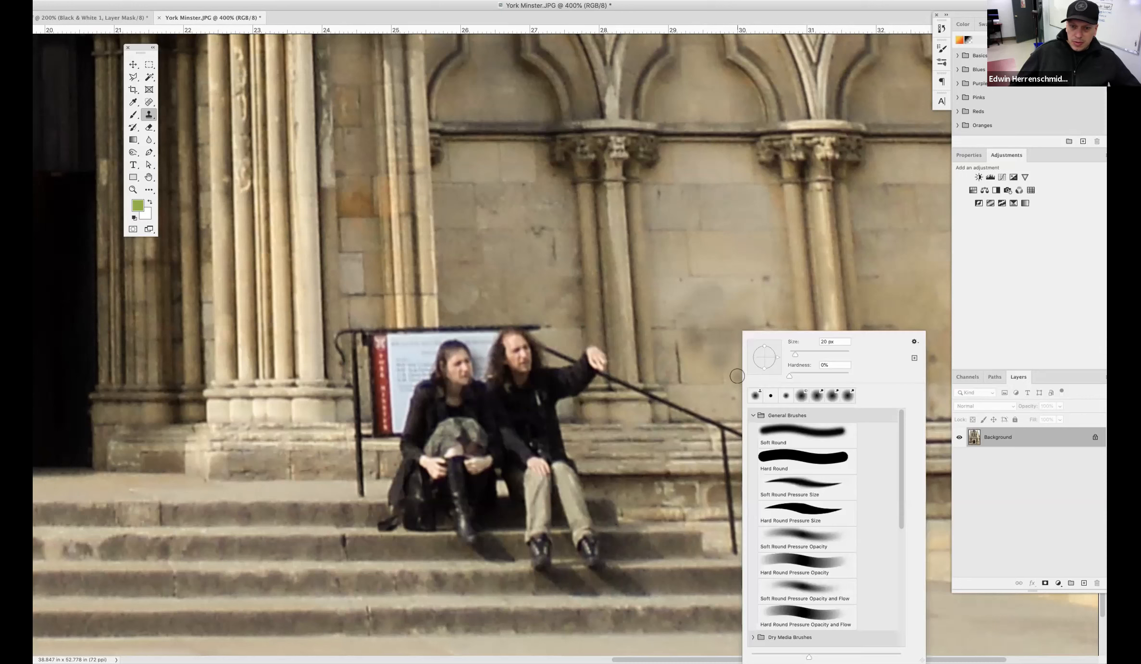
pyautogui.moveTo(793, 354)
pyautogui.mouseDown()
pyautogui.moveTo(818, 356)
pyautogui.moveTo(813, 377)
pyautogui.mouseUp()
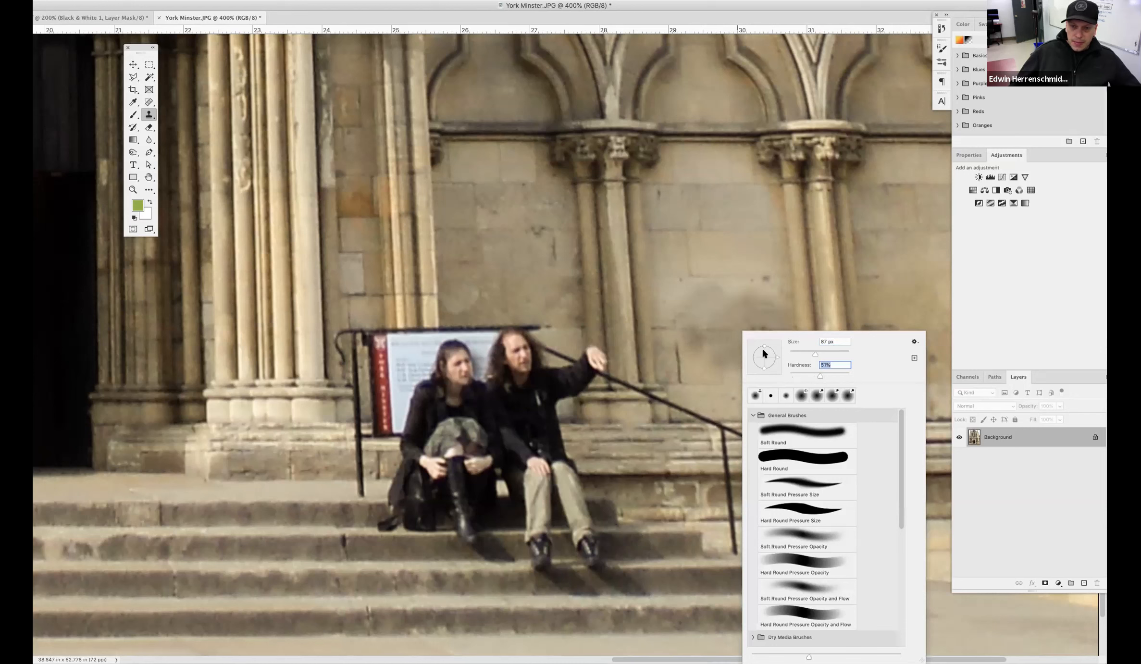
pyautogui.moveTo(815, 354)
pyautogui.mouseDown()
pyautogui.moveTo(792, 355)
pyautogui.moveTo(776, 376)
pyautogui.mouseUp()
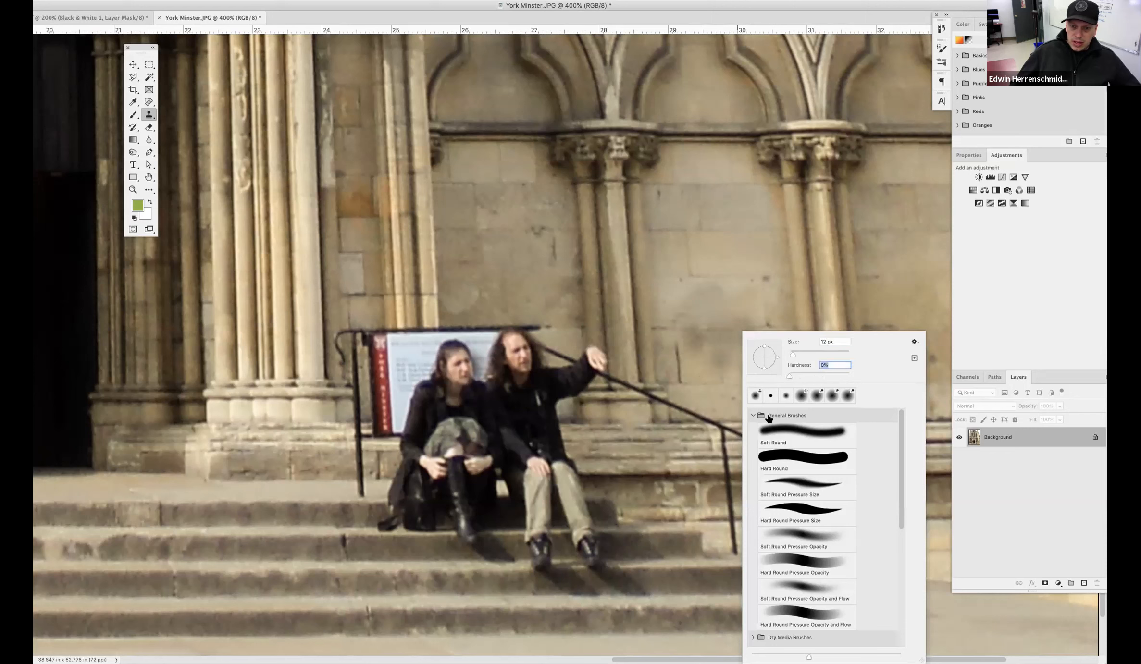
pyautogui.moveTo(794, 354); pyautogui.dragTo(796, 354)
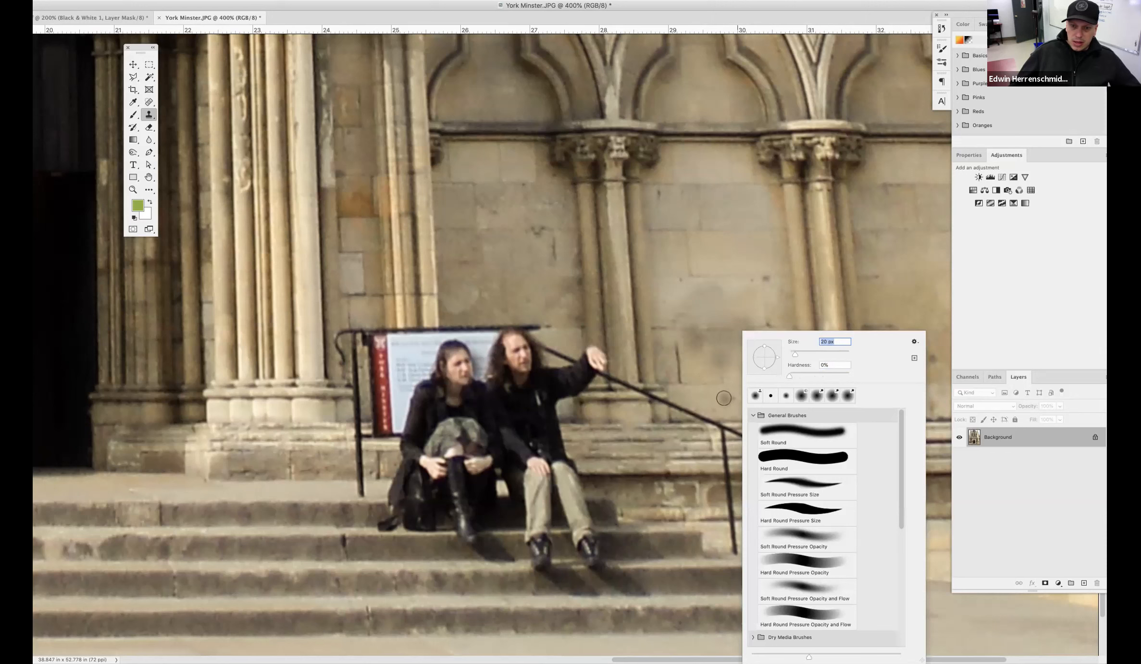
pyautogui.click(710, 502)
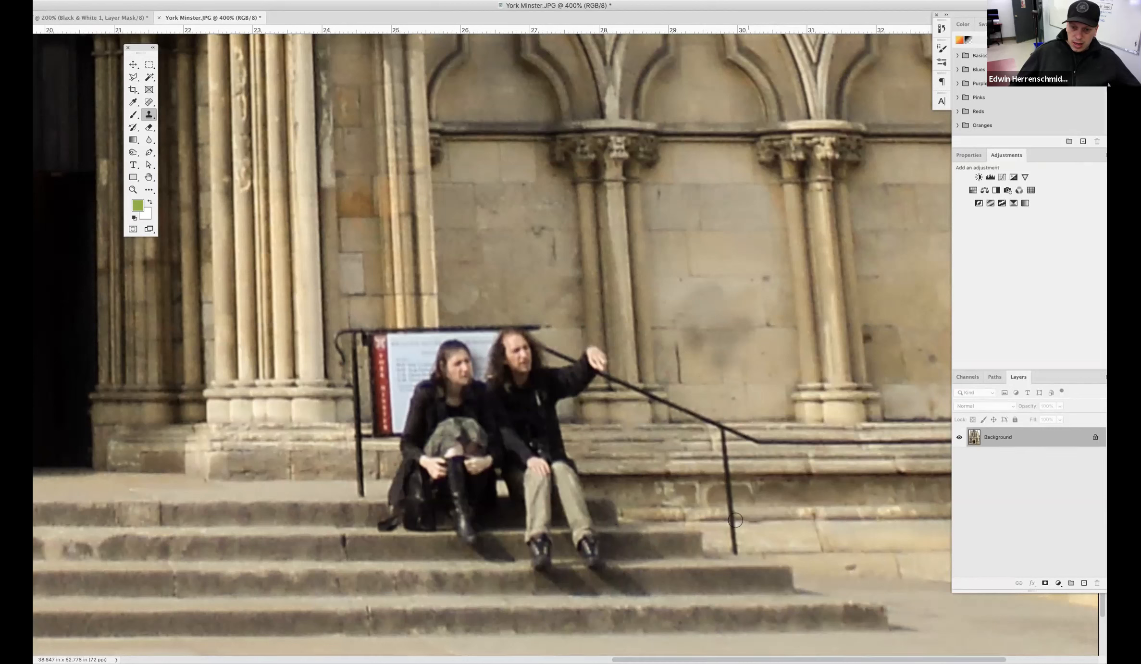
# Stamp stone over the handrail's lower post, the level rail beside it and the lower end of the sloping rail
pyautogui.moveTo(735, 519)
pyautogui.mouseDown()
pyautogui.moveTo(733, 536)
pyautogui.moveTo(731, 516)
pyautogui.mouseUp()
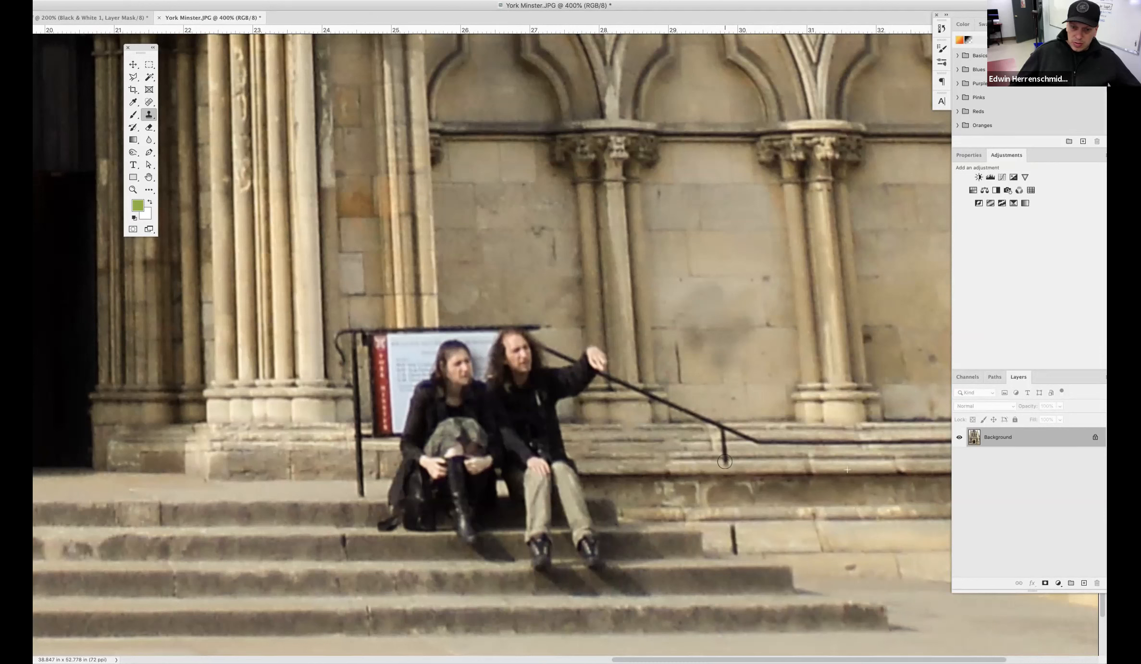
pyautogui.moveTo(737, 541); pyautogui.dragTo(737, 549)
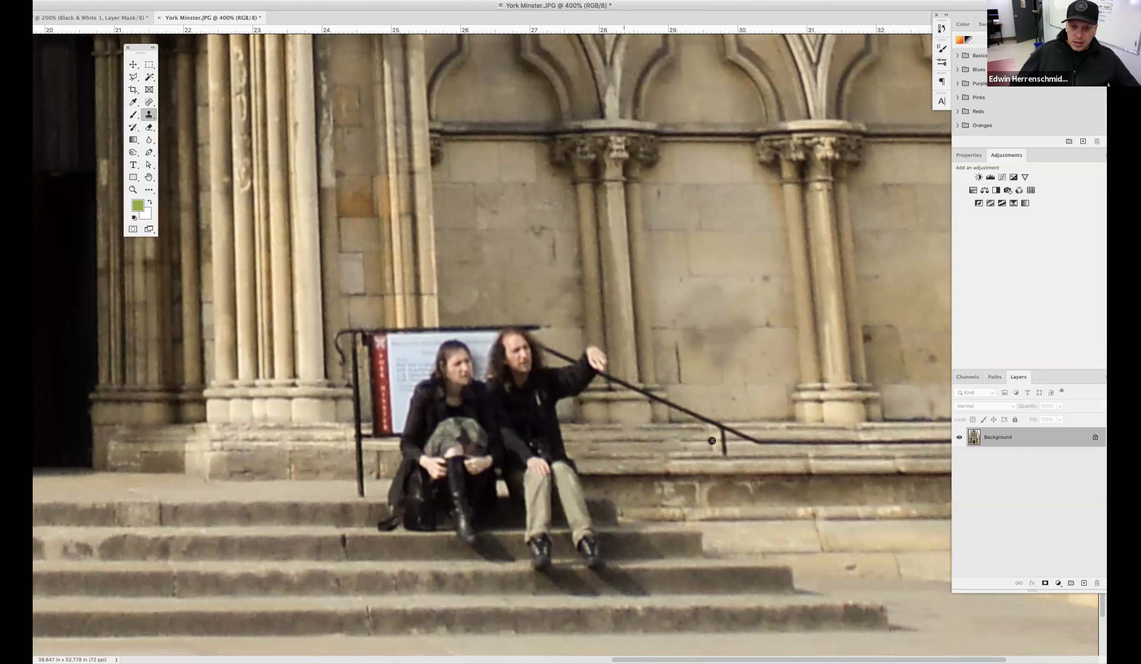
pyautogui.moveTo(769, 440)
pyautogui.mouseDown()
pyautogui.moveTo(722, 442)
pyautogui.moveTo(835, 443)
pyautogui.mouseUp()
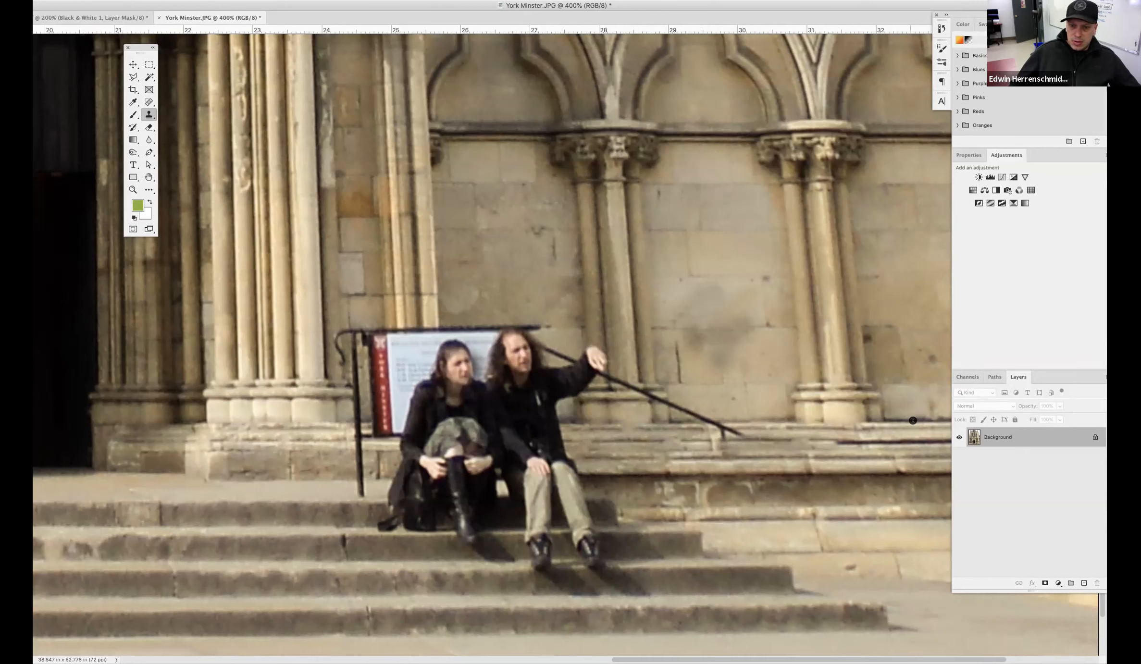
pyautogui.moveTo(725, 422)
pyautogui.mouseDown()
pyautogui.moveTo(698, 415)
pyautogui.moveTo(707, 394)
pyautogui.moveTo(727, 395)
pyautogui.moveTo(694, 412)
pyautogui.moveTo(726, 265)
pyautogui.moveTo(711, 379)
pyautogui.moveTo(672, 405)
pyautogui.mouseUp()
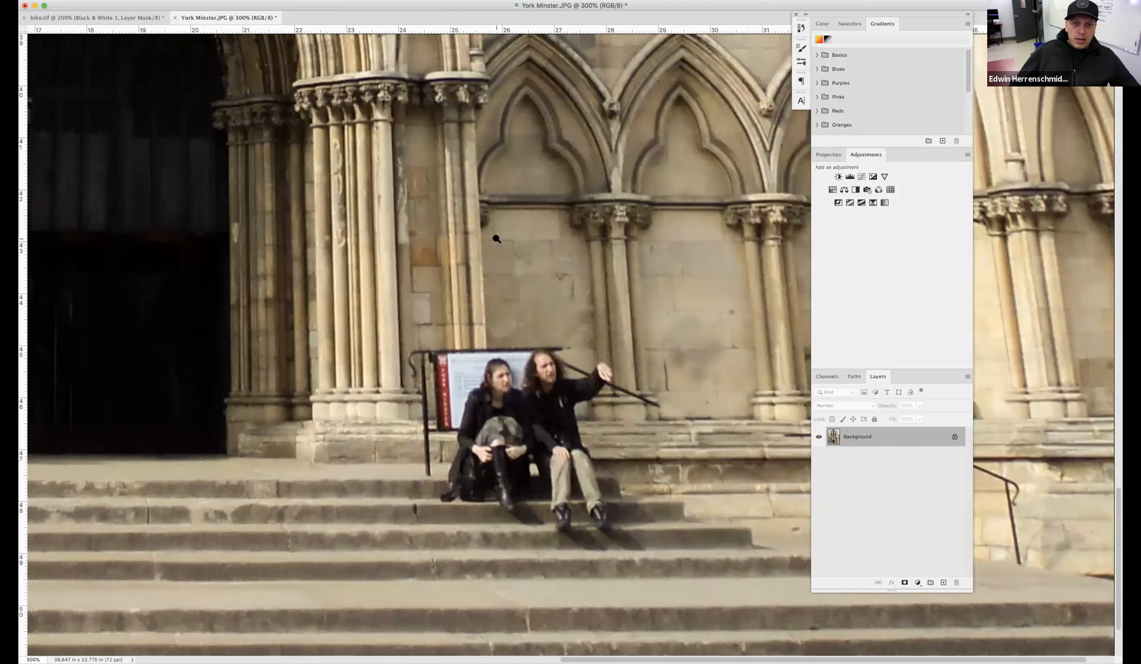
# Bring back the hidden tool panel and move it off the sky beside the left tower
pyautogui.press('super+0')
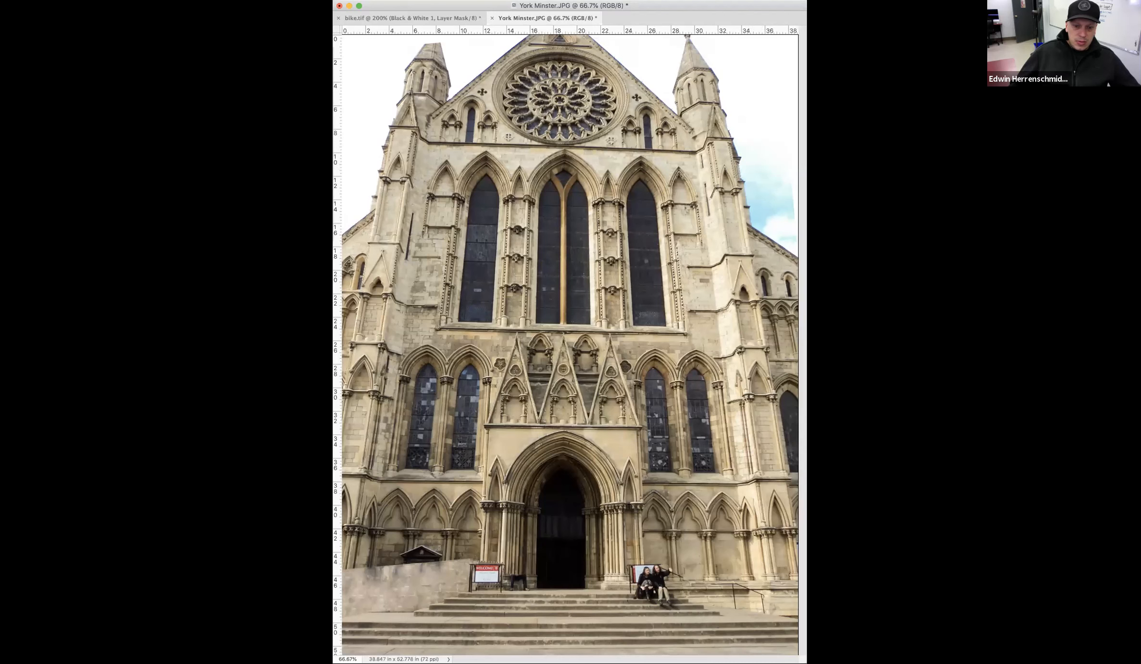
pyautogui.click(646, 121)
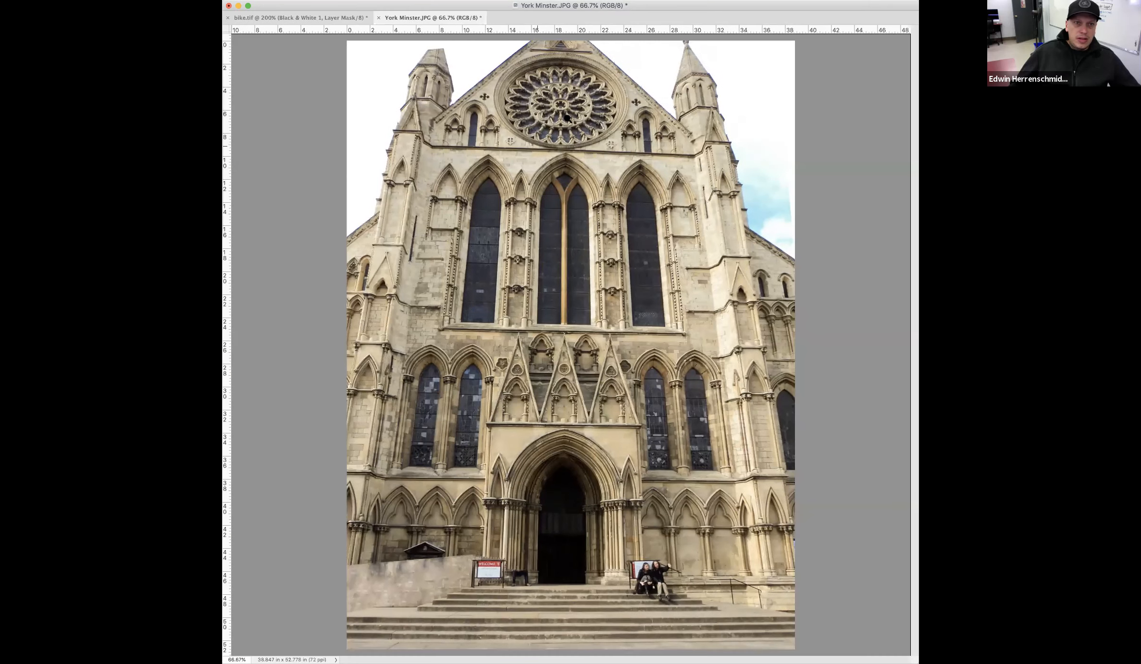
pyautogui.press('super+1')
pyautogui.press('Tab')
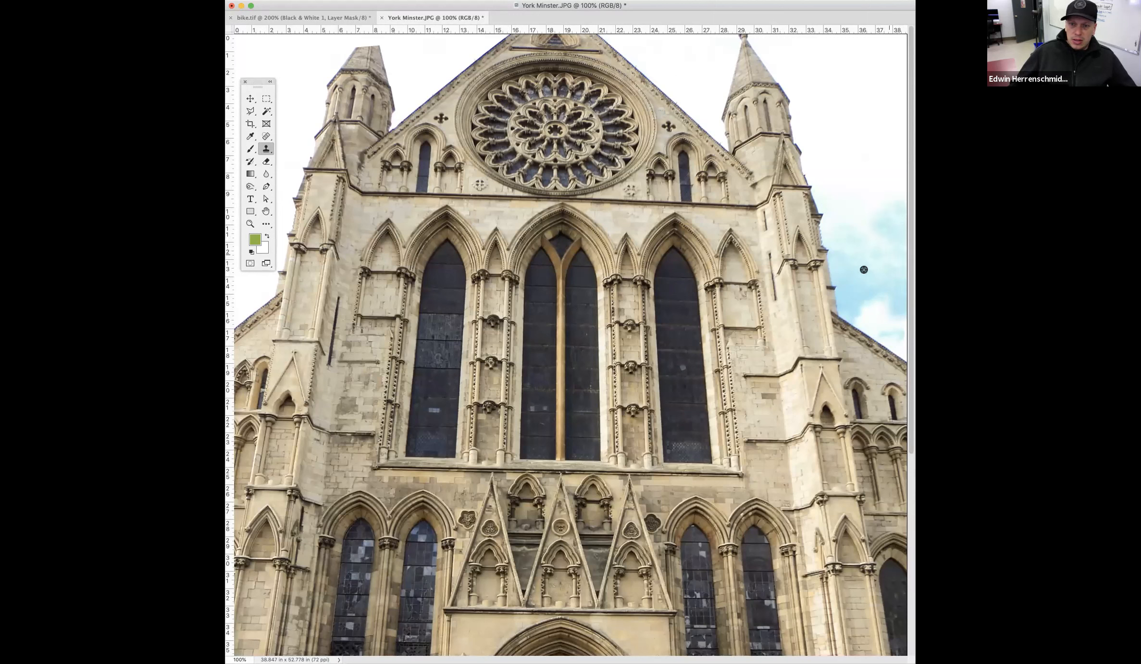
pyautogui.moveTo(262, 85); pyautogui.dragTo(321, 241)
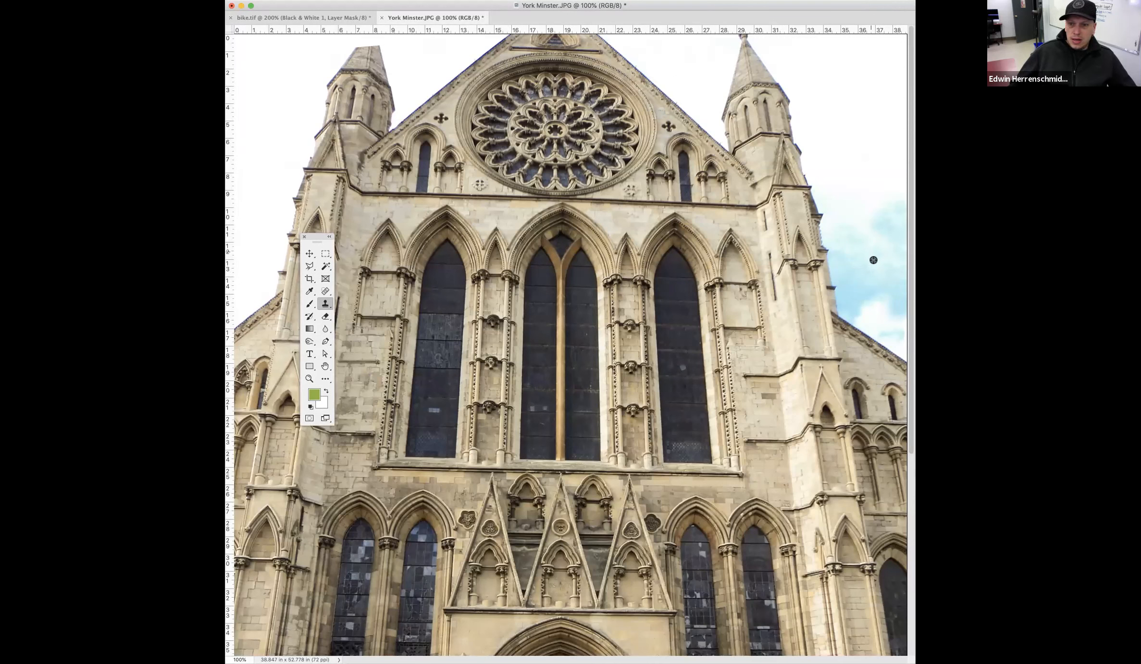
# Enlarge the Clone Stamp brush and paint sampled blue sky from beside the right tower into the white sky beside the left tower
pyautogui.keyDown('alt'); pyautogui.click(884, 272); pyautogui.keyUp('alt')
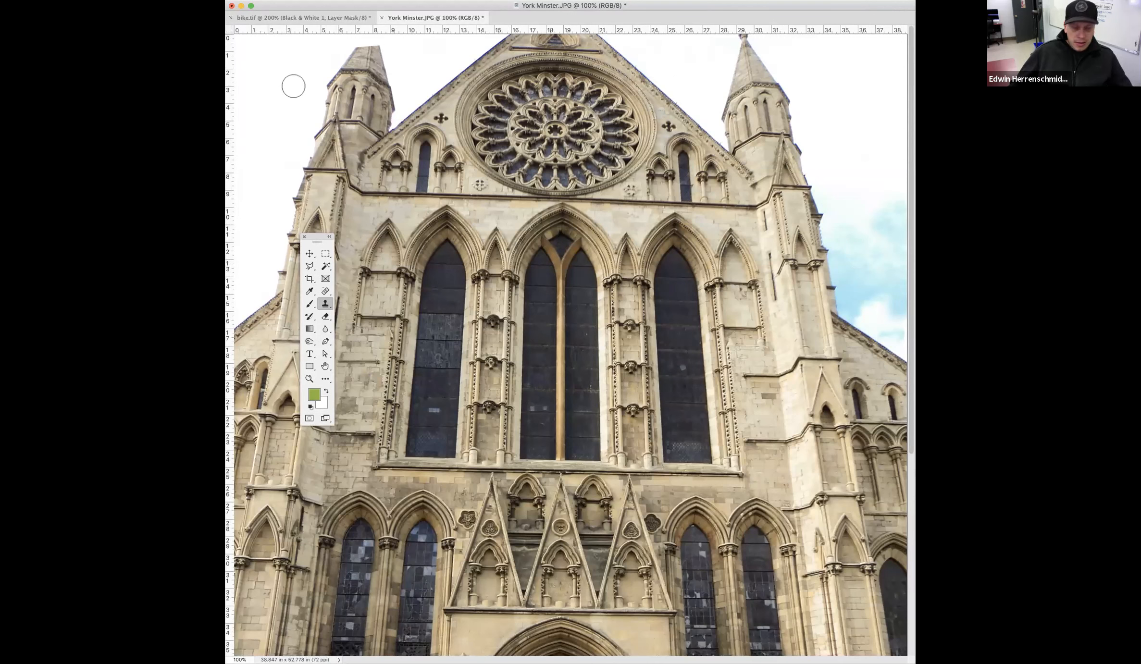
pyautogui.press(']')
pyautogui.press(']')
pyautogui.press(']')
pyautogui.press(']')
pyautogui.press(']')
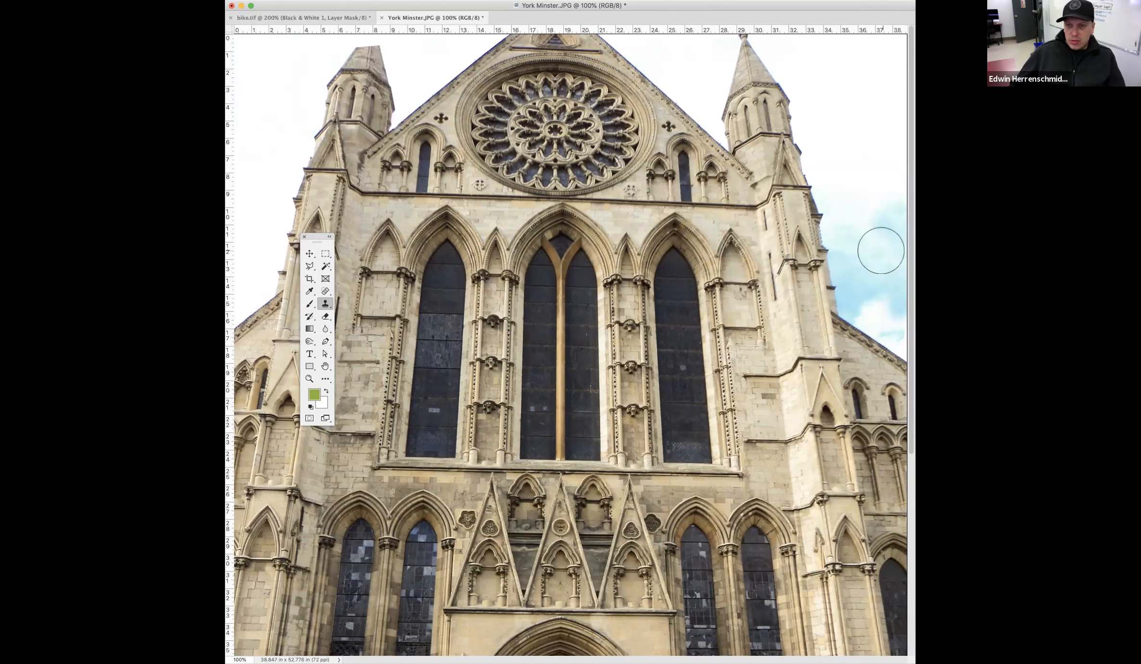
pyautogui.keyDown('alt'); pyautogui.click(876, 265); pyautogui.keyUp('alt')
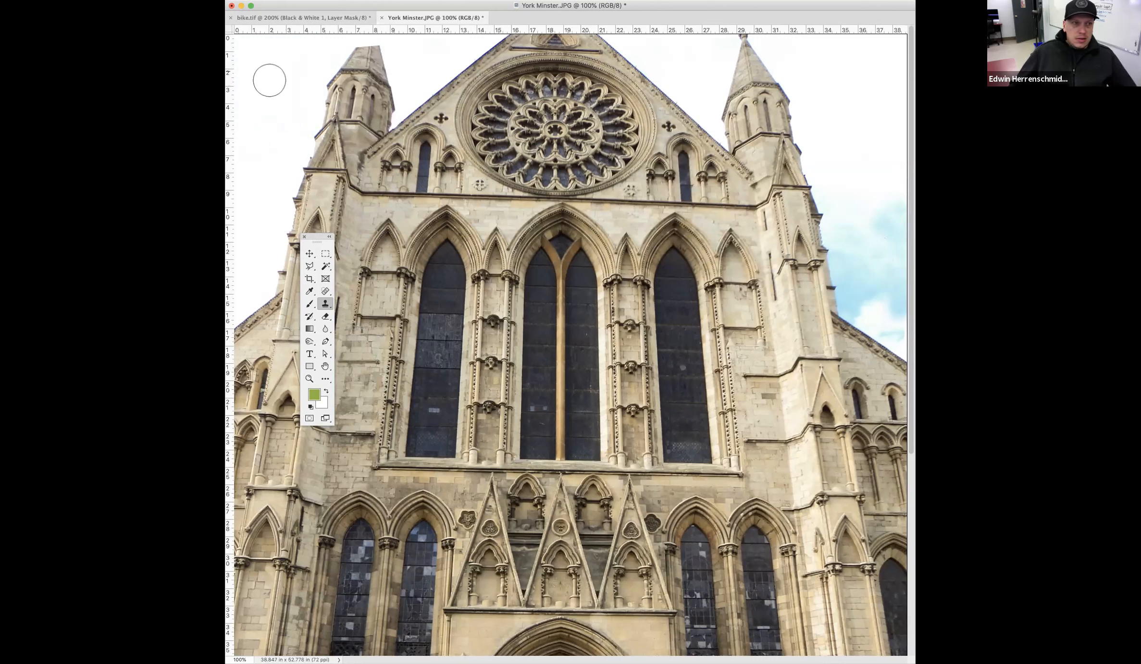
pyautogui.moveTo(259, 68)
pyautogui.mouseDown()
pyautogui.moveTo(252, 43)
pyautogui.moveTo(260, 74)
pyautogui.moveTo(308, 37)
pyautogui.moveTo(267, 84)
pyautogui.moveTo(298, 49)
pyautogui.moveTo(279, 103)
pyautogui.mouseUp()
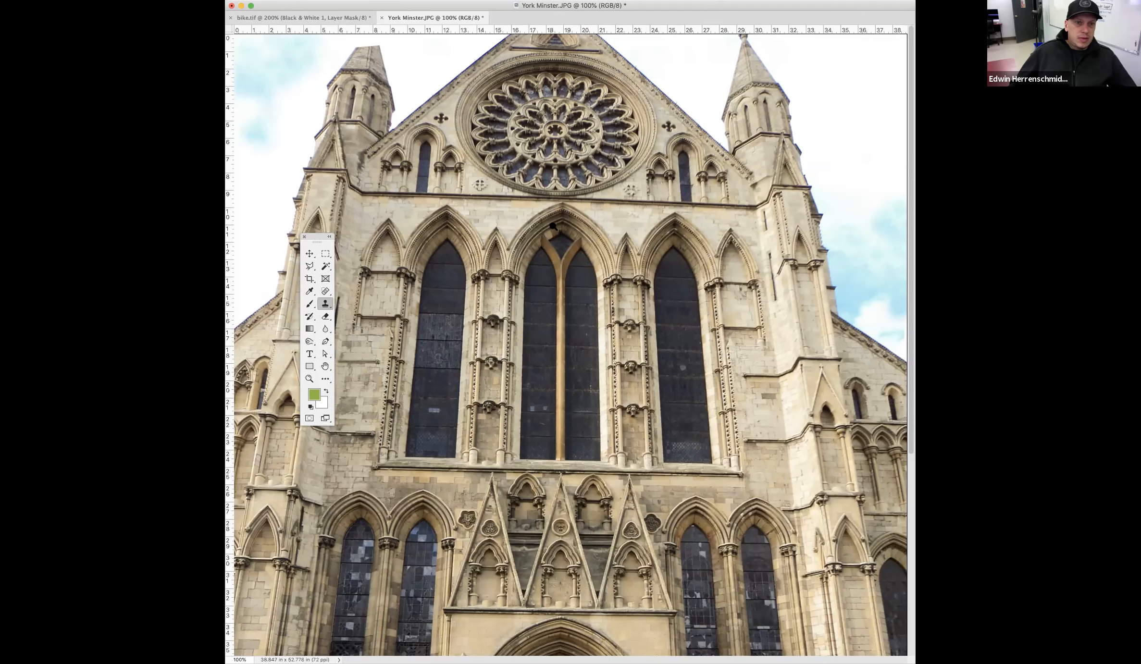
# Switch the active lasso to the Polygonal Lasso Tool with the whole facade in view
pyautogui.press('super+minus')
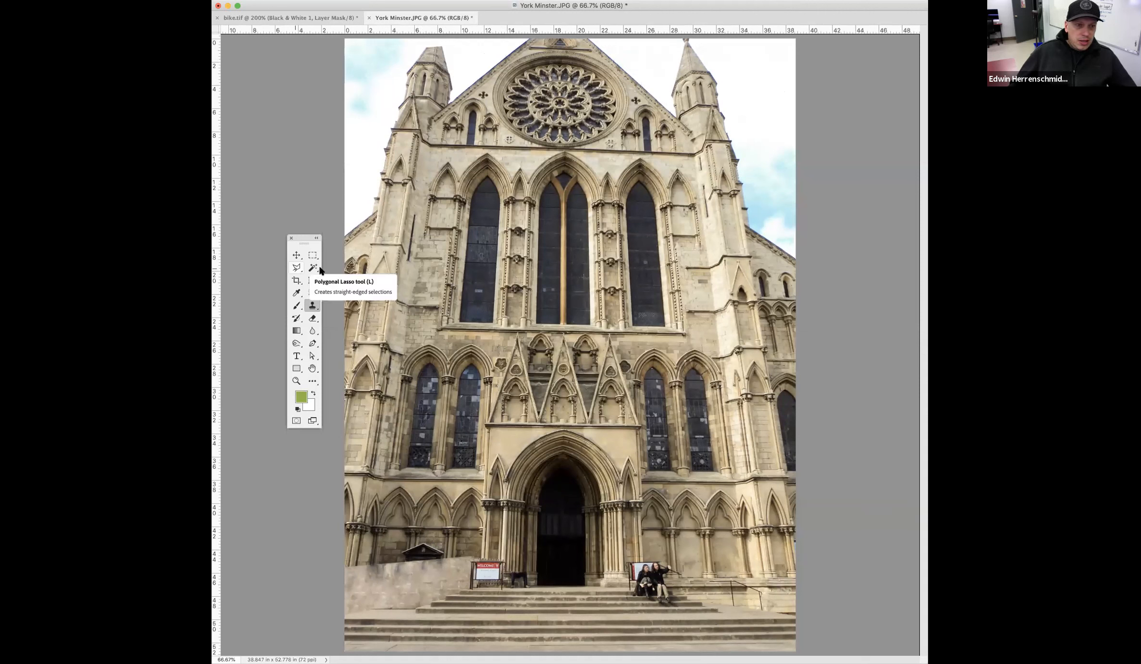
pyautogui.click(297, 268)
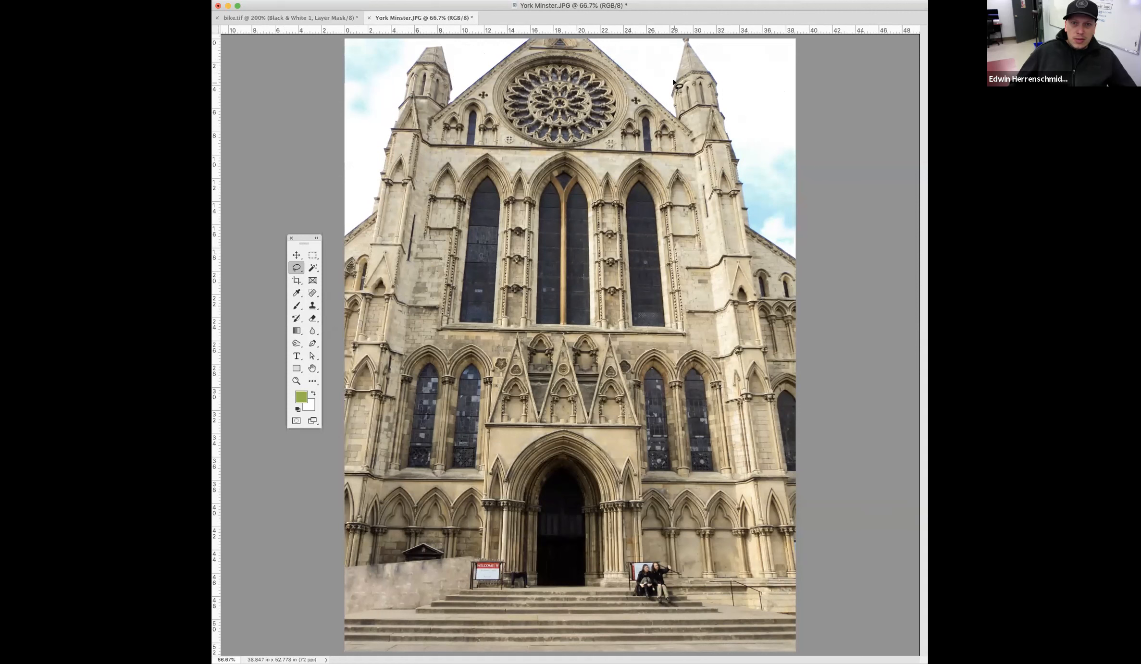
pyautogui.click(296, 267)
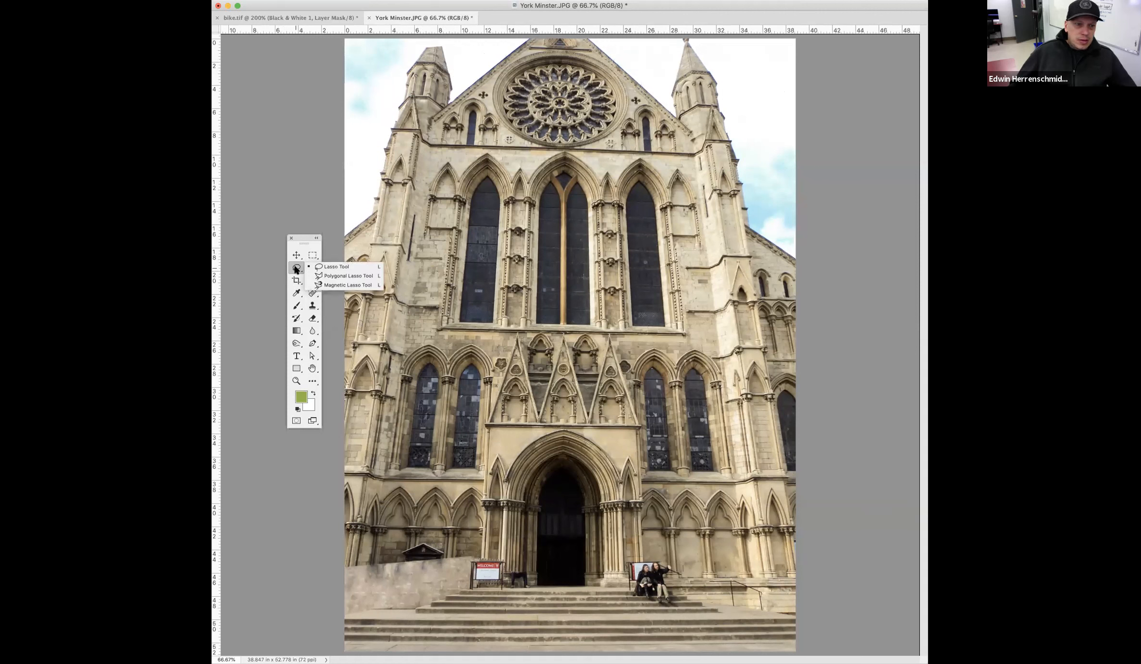
pyautogui.click(342, 276)
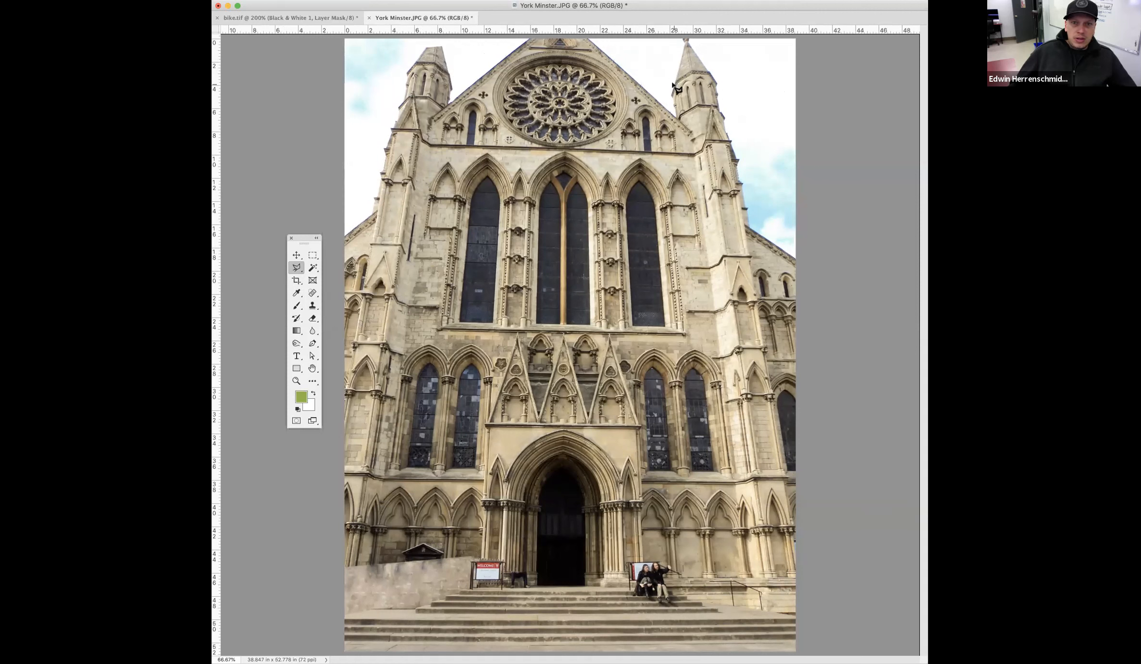
# Try a rough straight-edged selection around the right tower's spire and deselect it
pyautogui.click(666, 68)
pyautogui.click(633, 90)
pyautogui.click(762, 104)
pyautogui.click(770, 50)
pyautogui.click(665, 50)
pyautogui.click(735, 80)
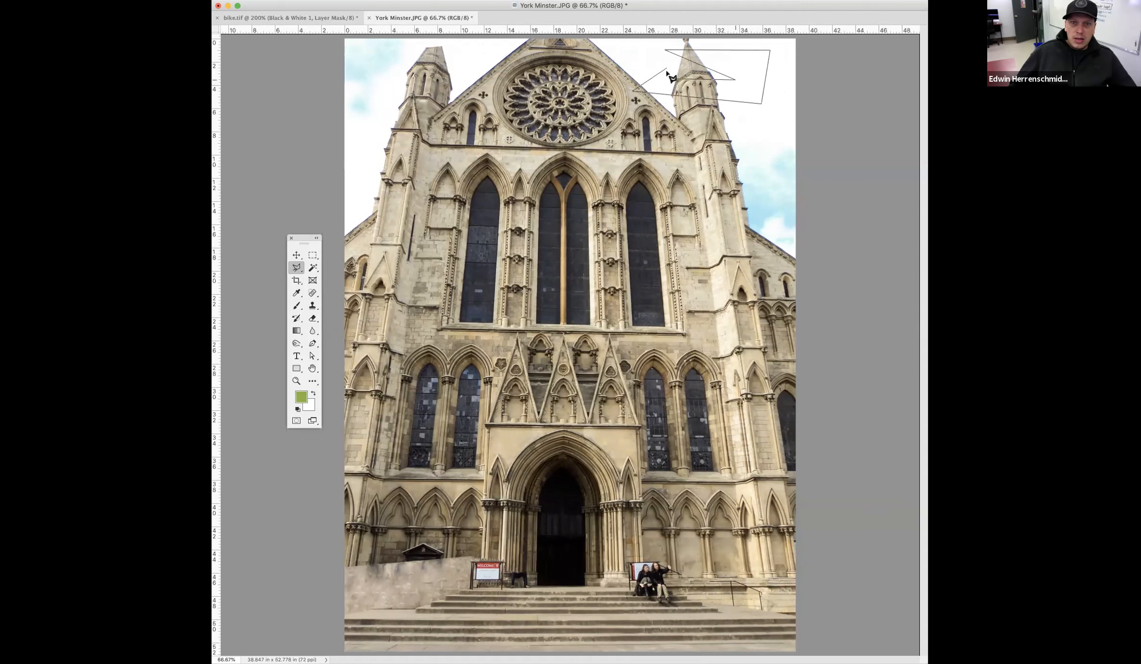
pyautogui.click(666, 69)
pyautogui.press('super+d')
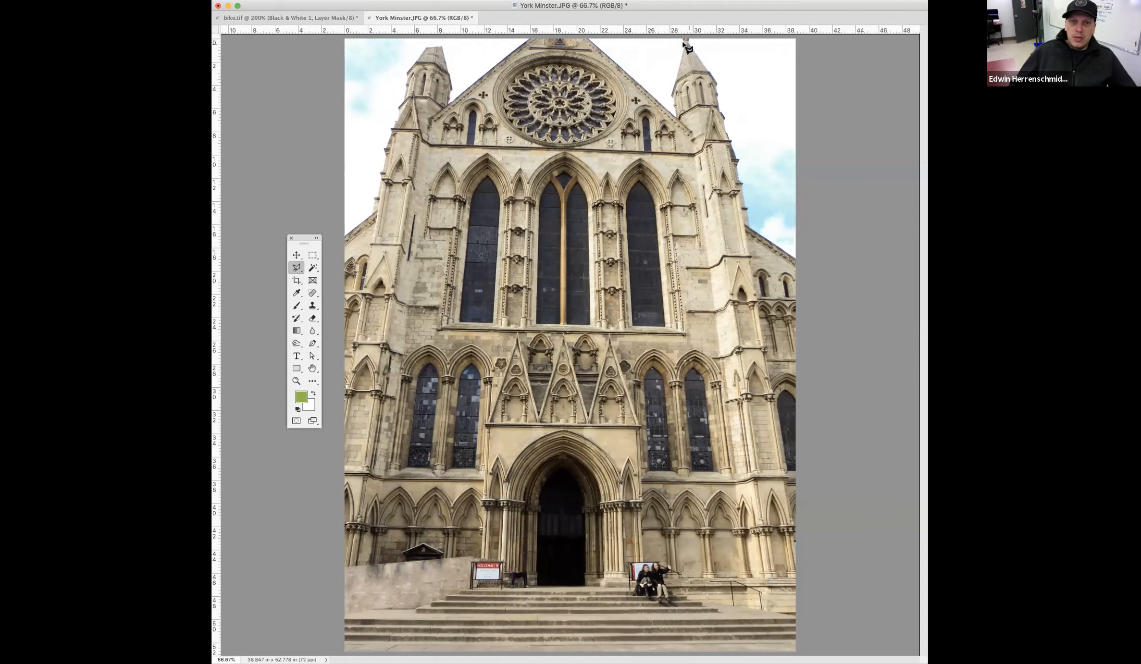
# Outline the right tower's spire with the Polygonal Lasso Tool, starting from its tip
pyautogui.click(684, 41)
pyautogui.click(686, 41)
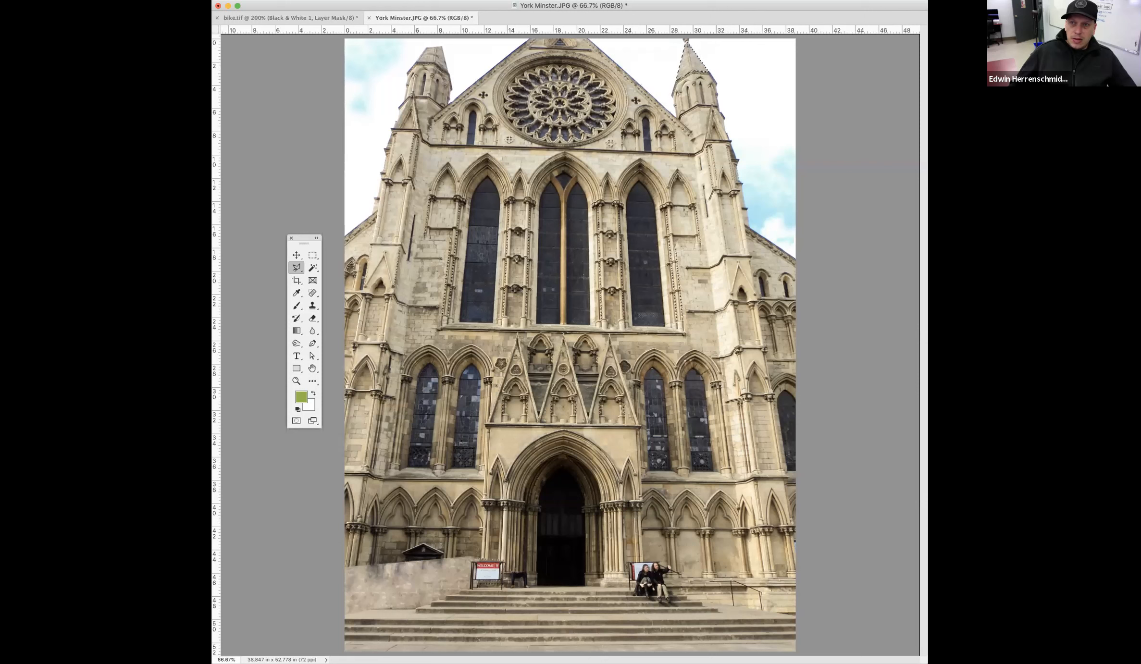
pyautogui.moveTo(925, 500)
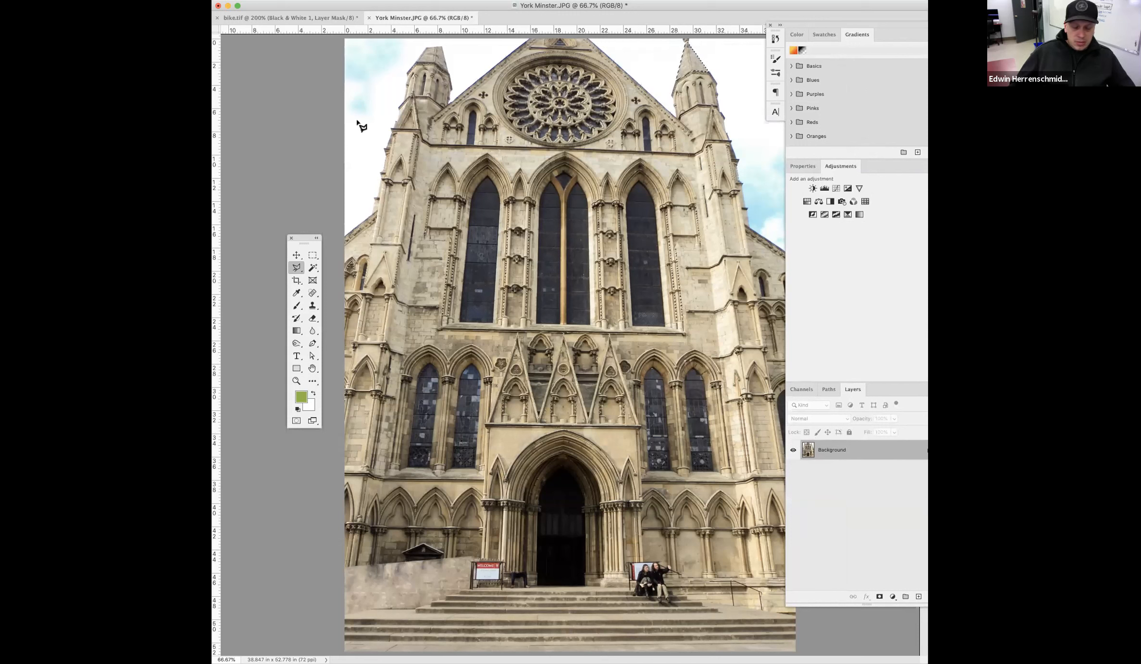
pyautogui.click(260, 2)
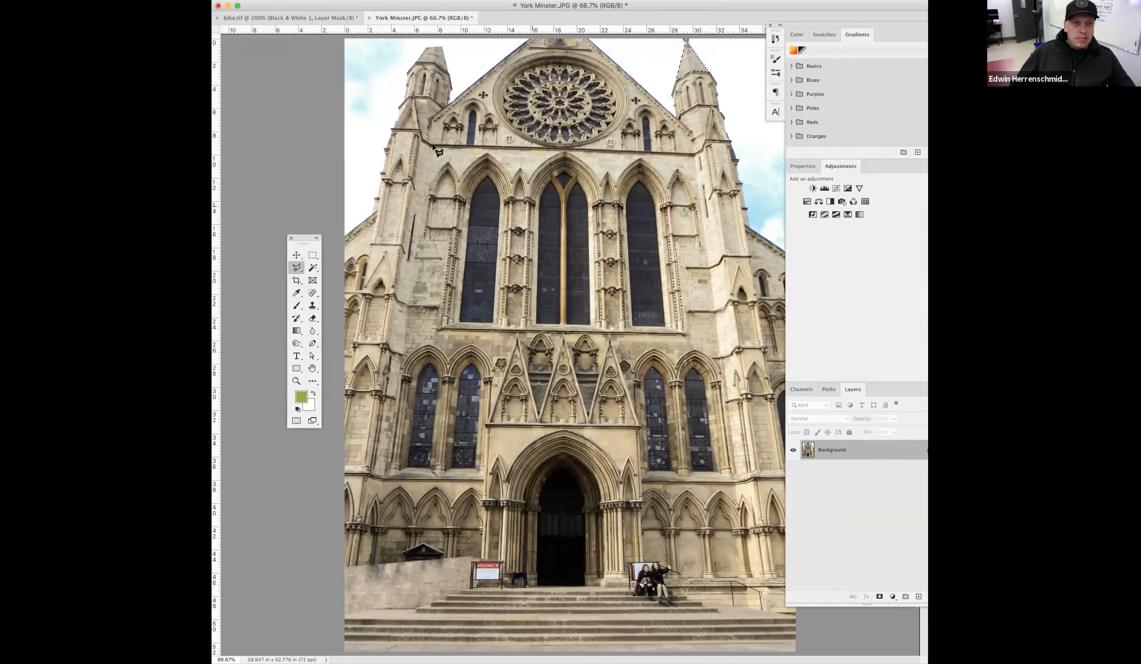
pyautogui.rightClick(488, 180)
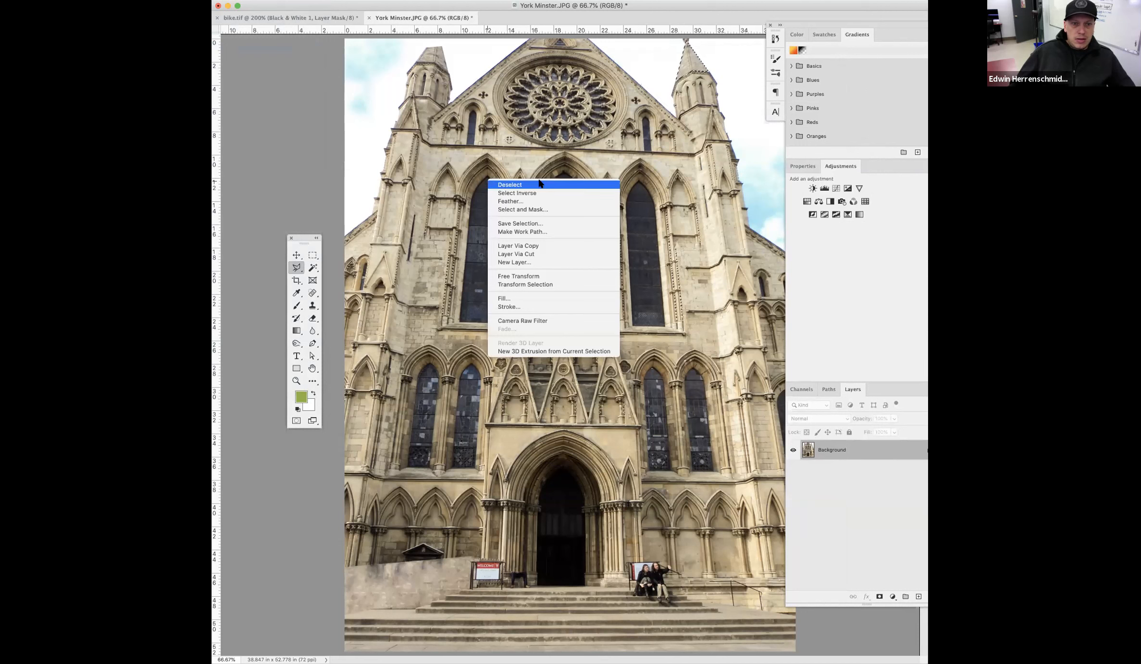
pyautogui.click(301, 103)
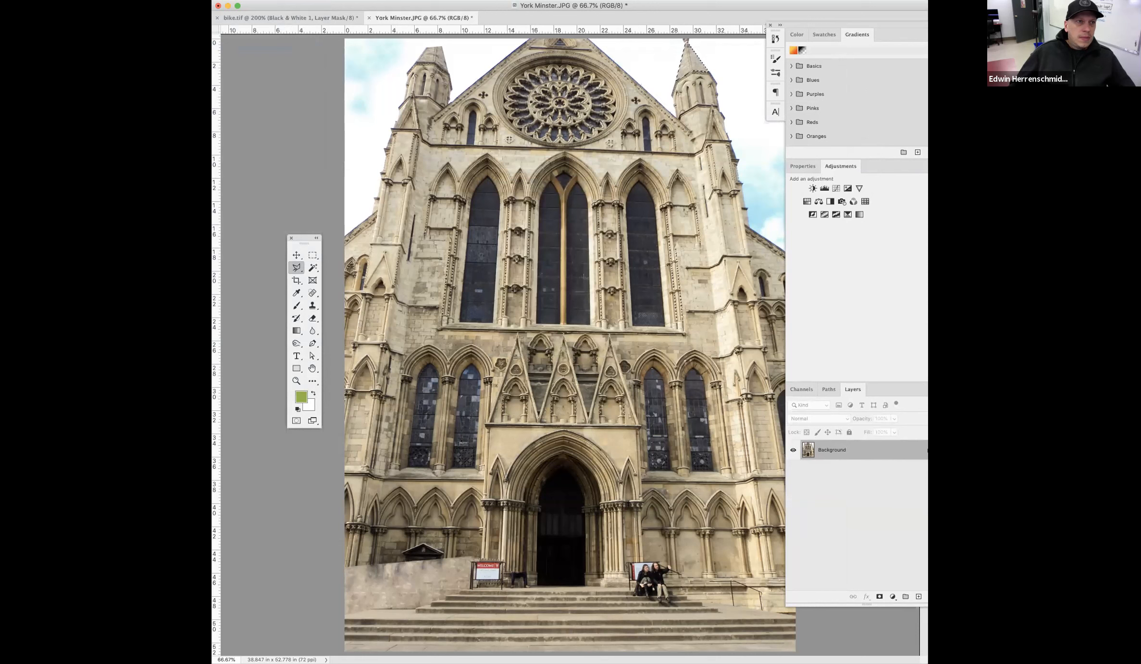
pyautogui.click(479, 138)
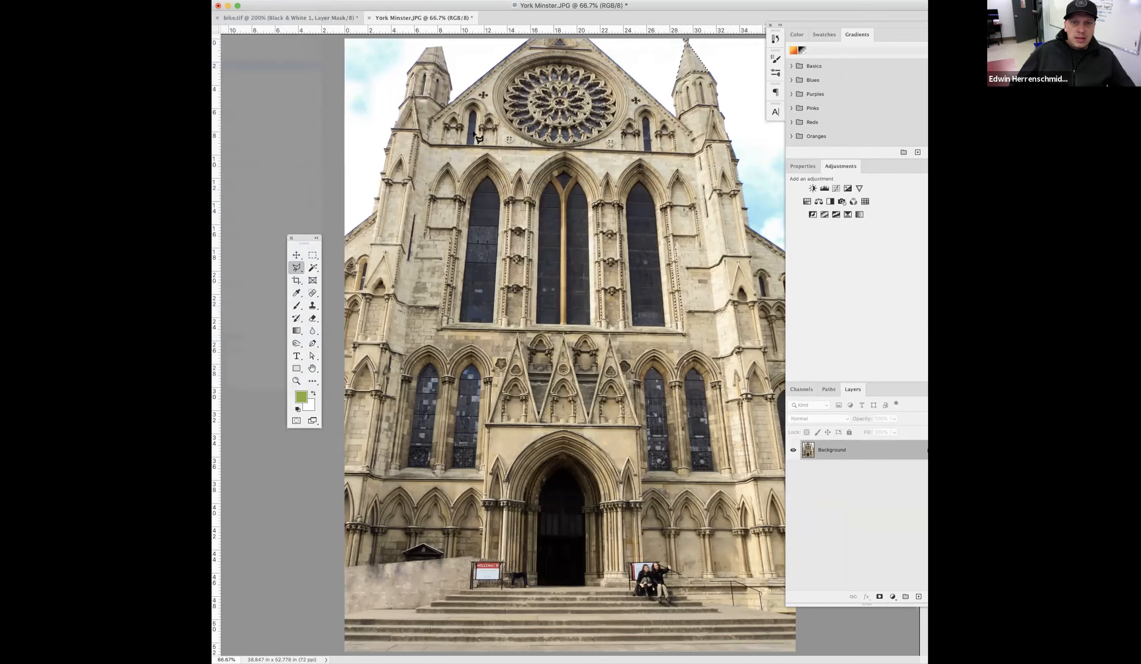
# Copy the selected spire to a new layer and move the copy over the left tower's spire
pyautogui.press('super+j')
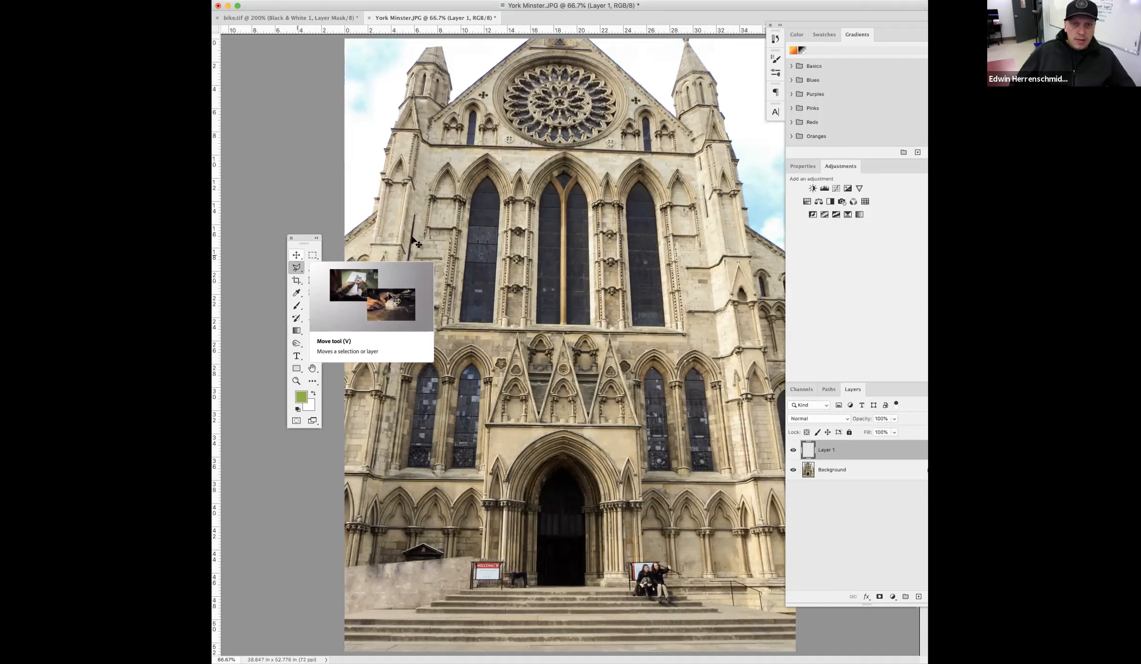
pyautogui.press('v')
pyautogui.moveTo(692, 72); pyautogui.dragTo(440, 64)
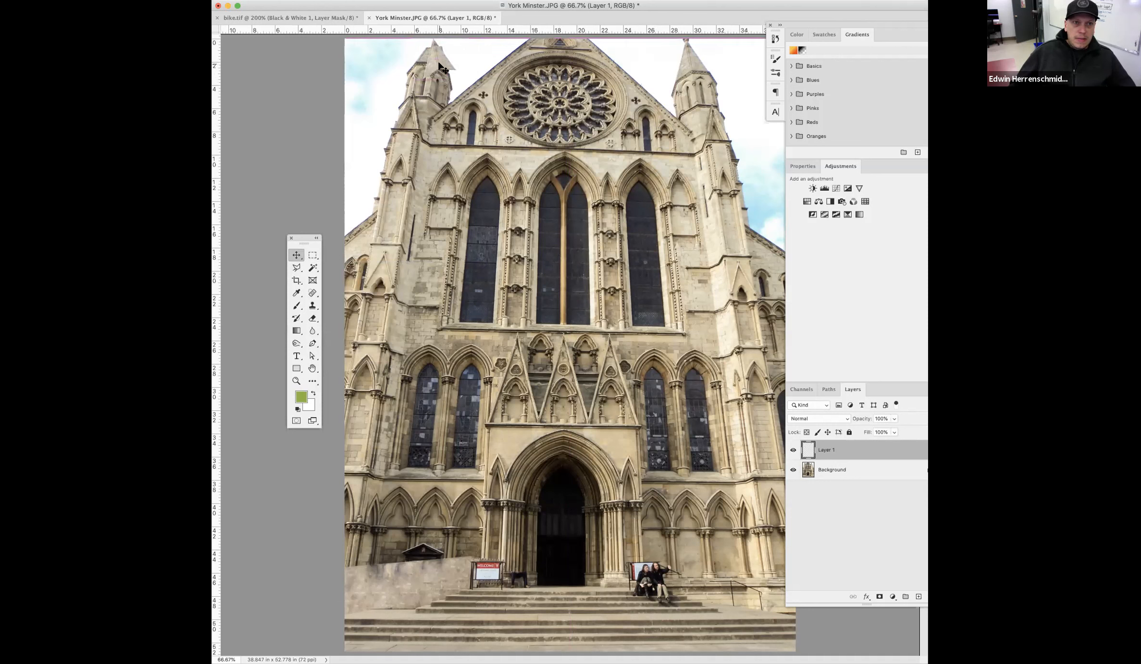
# Flip the copied spire layer horizontally so it mirrors the right tower's spire
pyautogui.click(217, 1)
pyautogui.press('Left')
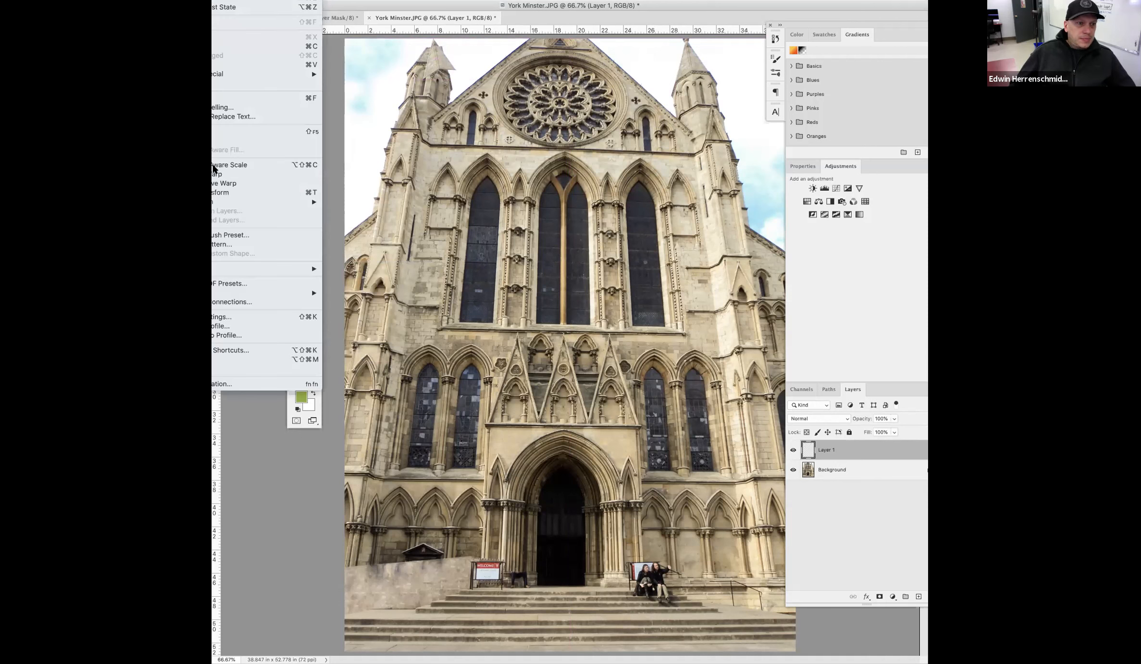
pyautogui.moveTo(226, 205)
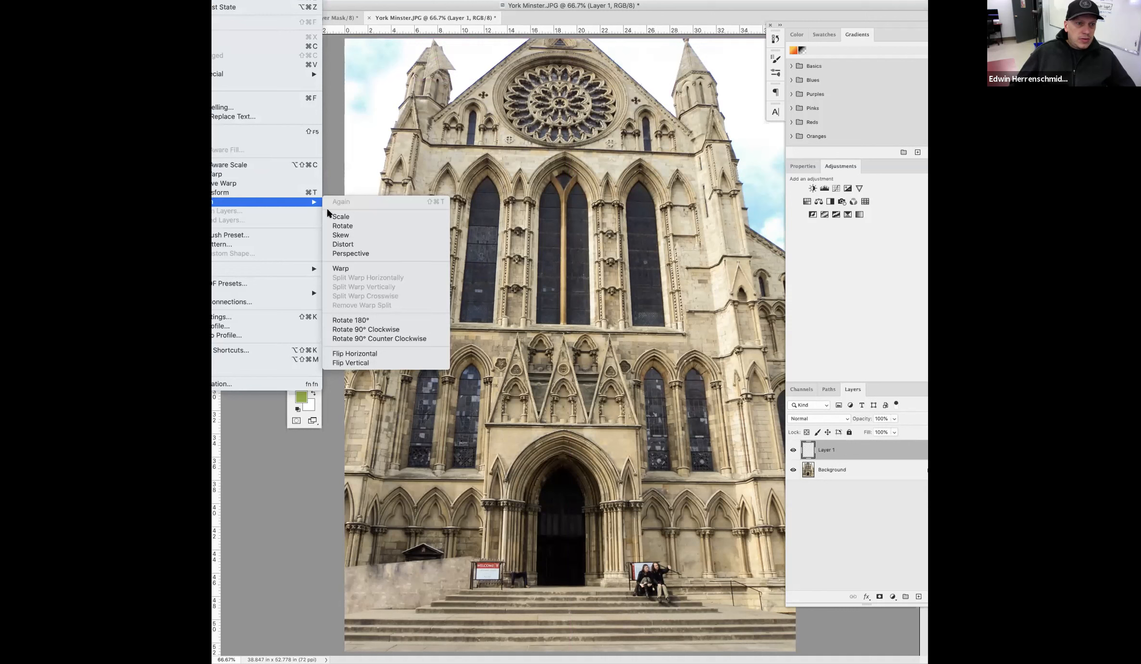
pyautogui.click(379, 354)
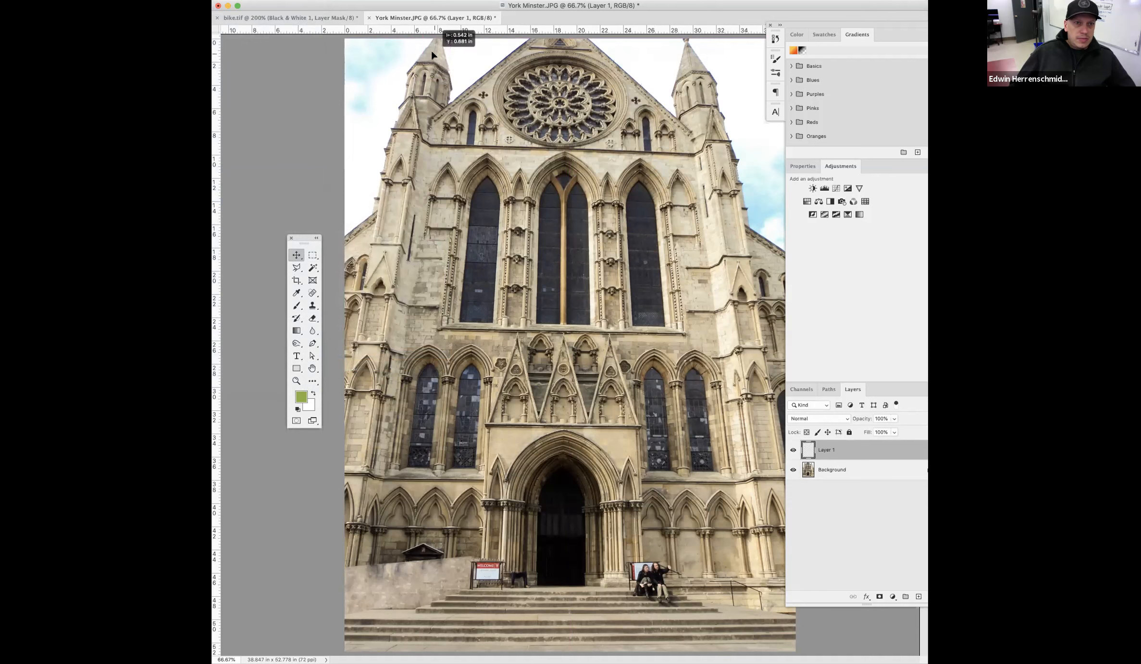
# Fine-tune the flipped spire's position so it sits flush on top of the left tower
pyautogui.press('super+z')
pyautogui.scroll(6, 428, 89)
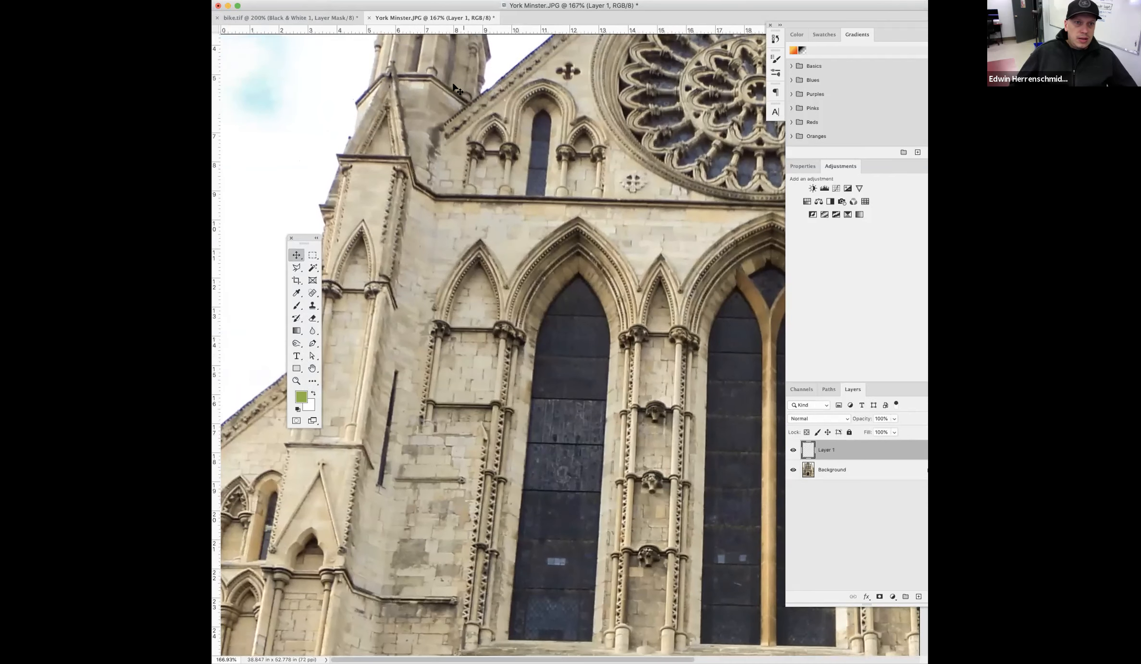
pyautogui.scroll(3, 457, 89)
pyautogui.moveTo(452, 85); pyautogui.dragTo(456, 83)
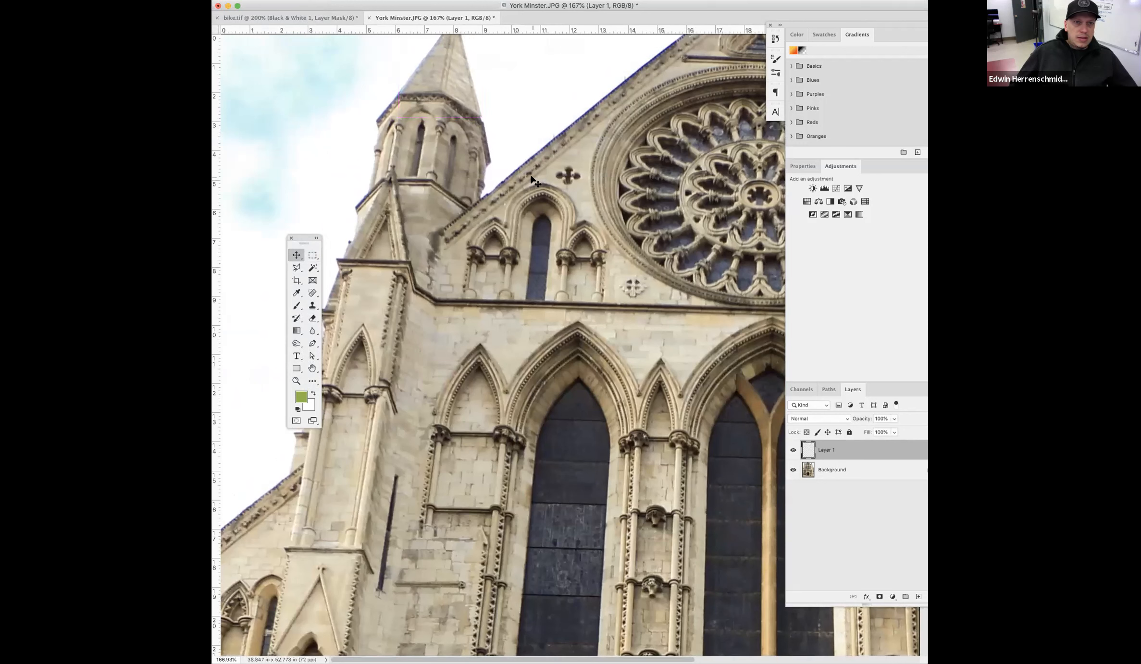
pyautogui.press('super')
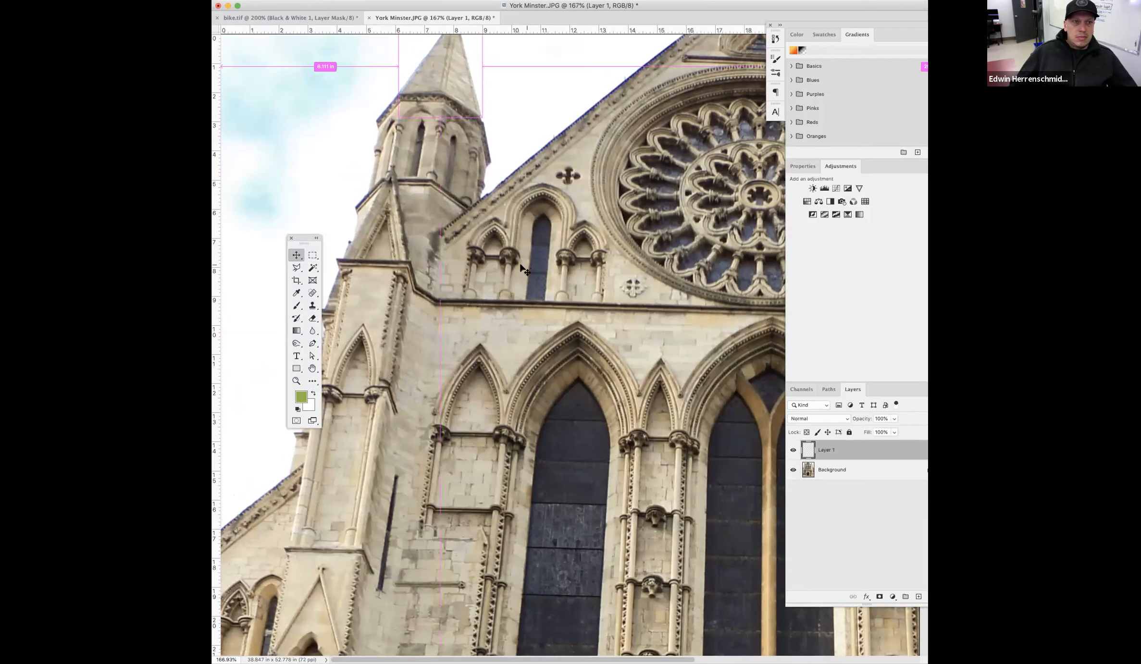
pyautogui.press('super+minus')
pyautogui.press('super+minus')
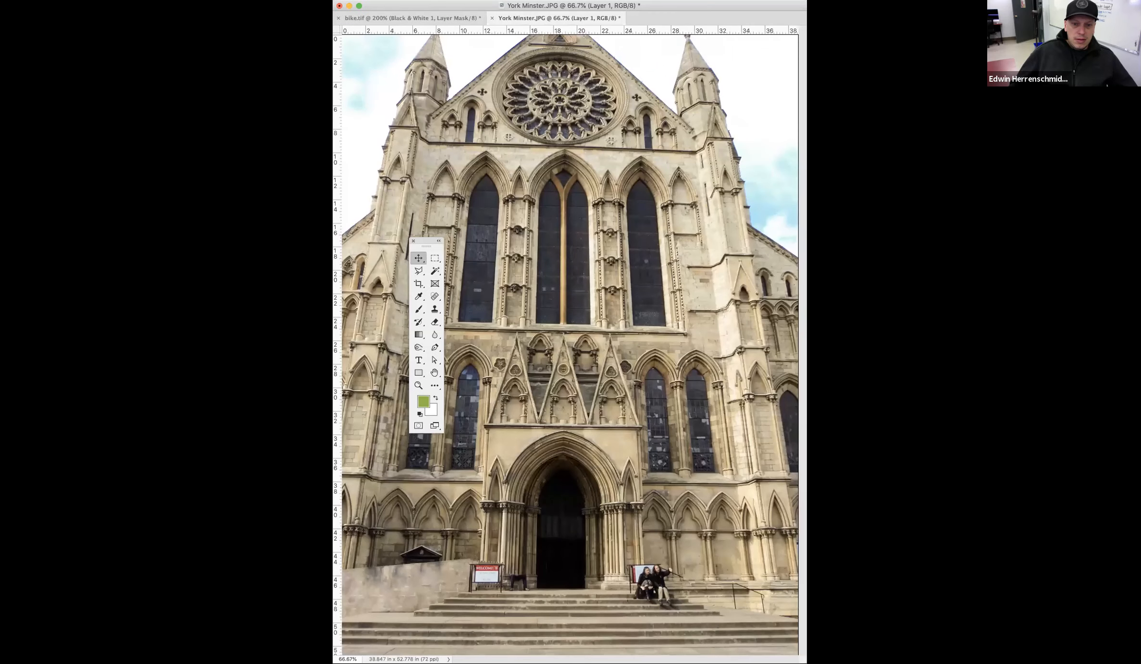
# On the Background layer, use the Clone Stamp Tool to paint clean wall and column stone over the two seated people and the sign behind them
pyautogui.hotkey('shift', 'Tab')
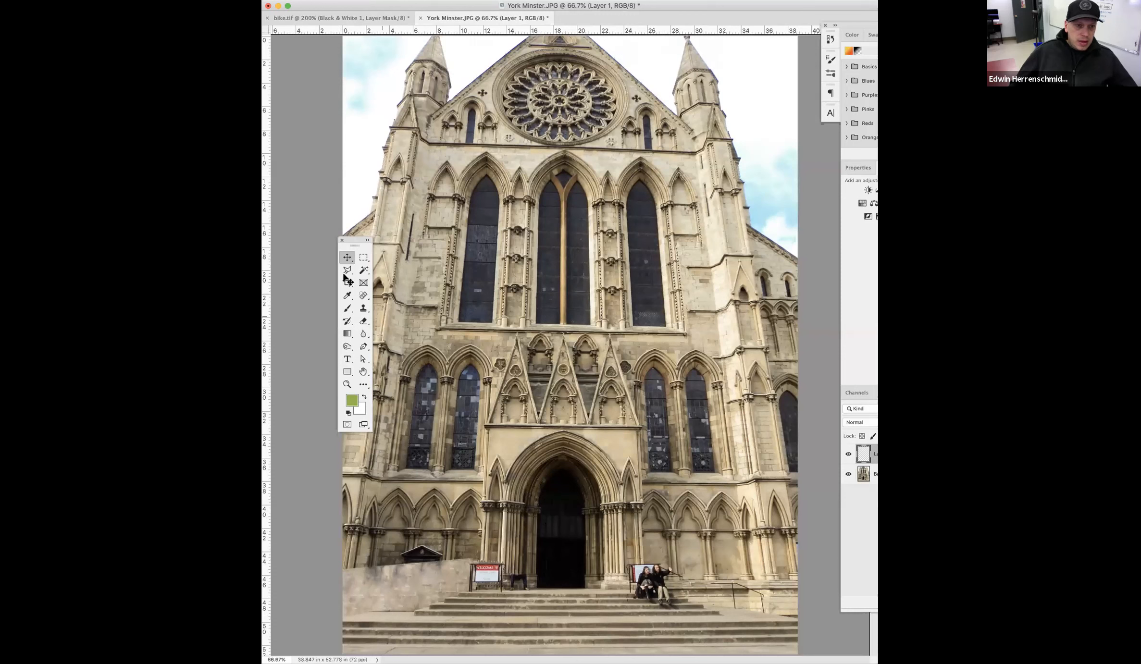
pyautogui.click(364, 309)
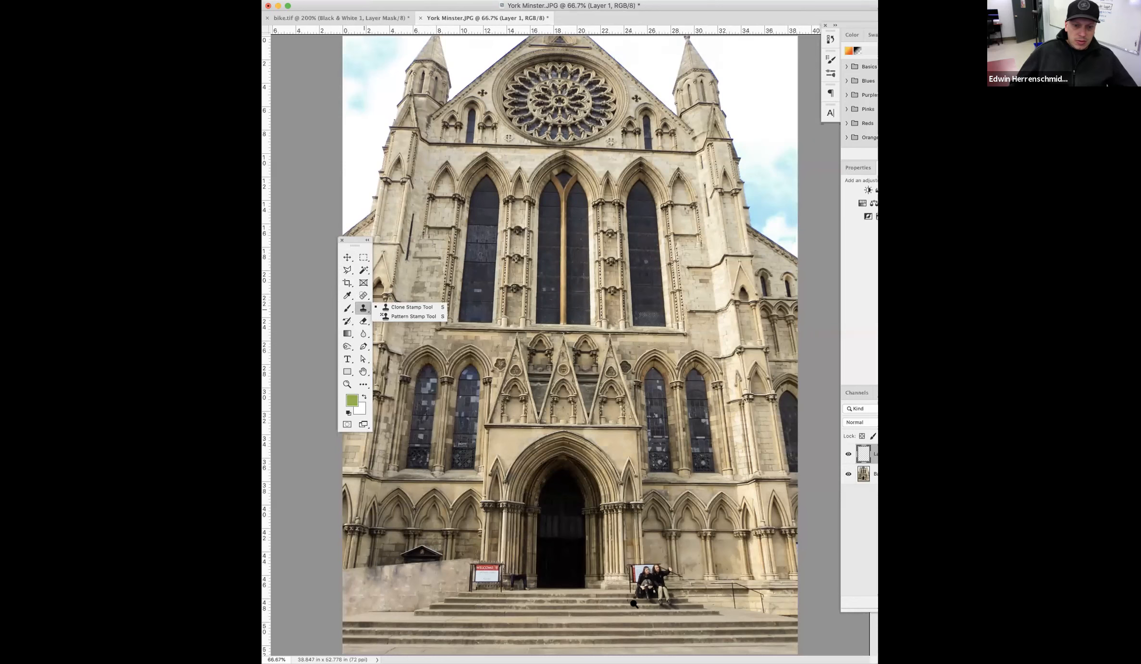
pyautogui.scroll(10, 706, 486)
pyautogui.hscroll(3, 471, 308)
pyautogui.hscroll(5, 470, 289)
pyautogui.scroll(-1, 469, 289)
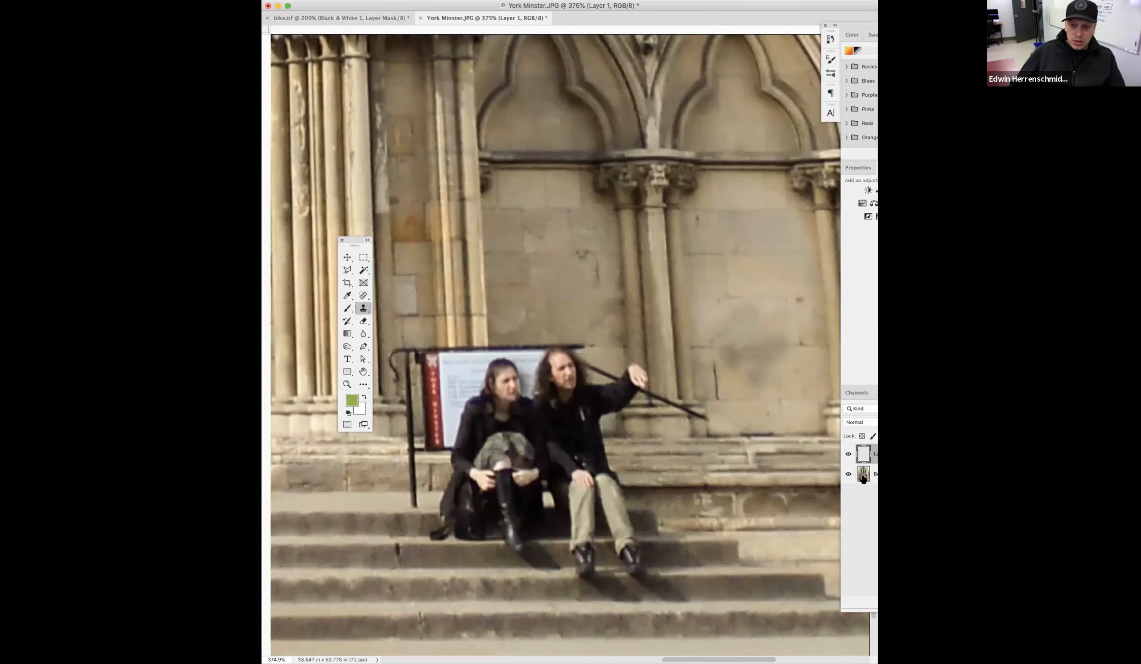
pyautogui.hotkey('alt', '[')
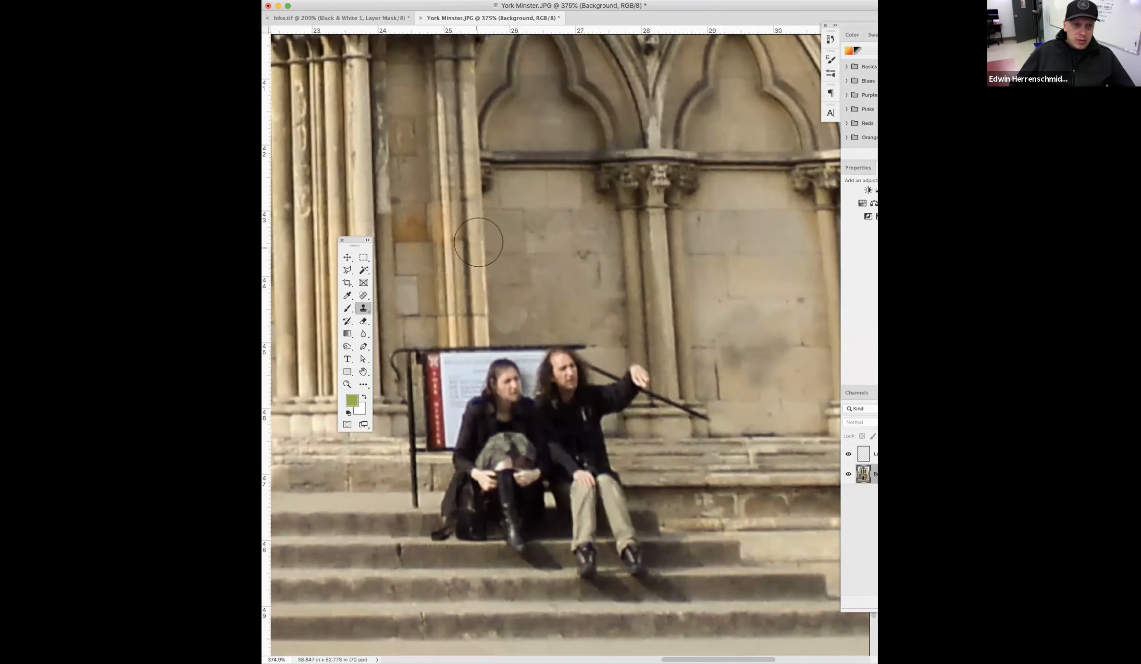
pyautogui.keyDown('alt'); pyautogui.click(482, 240); pyautogui.keyUp('alt')
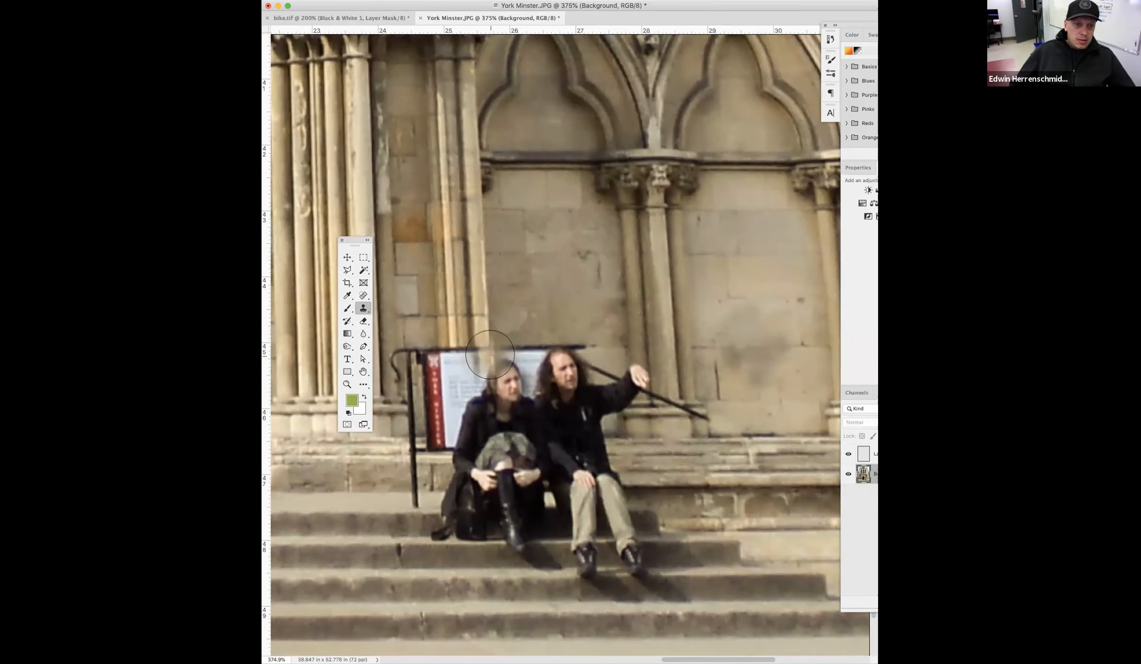
pyautogui.moveTo(505, 358)
pyautogui.mouseDown()
pyautogui.moveTo(496, 393)
pyautogui.moveTo(544, 392)
pyautogui.moveTo(553, 355)
pyautogui.moveTo(581, 399)
pyautogui.mouseUp()
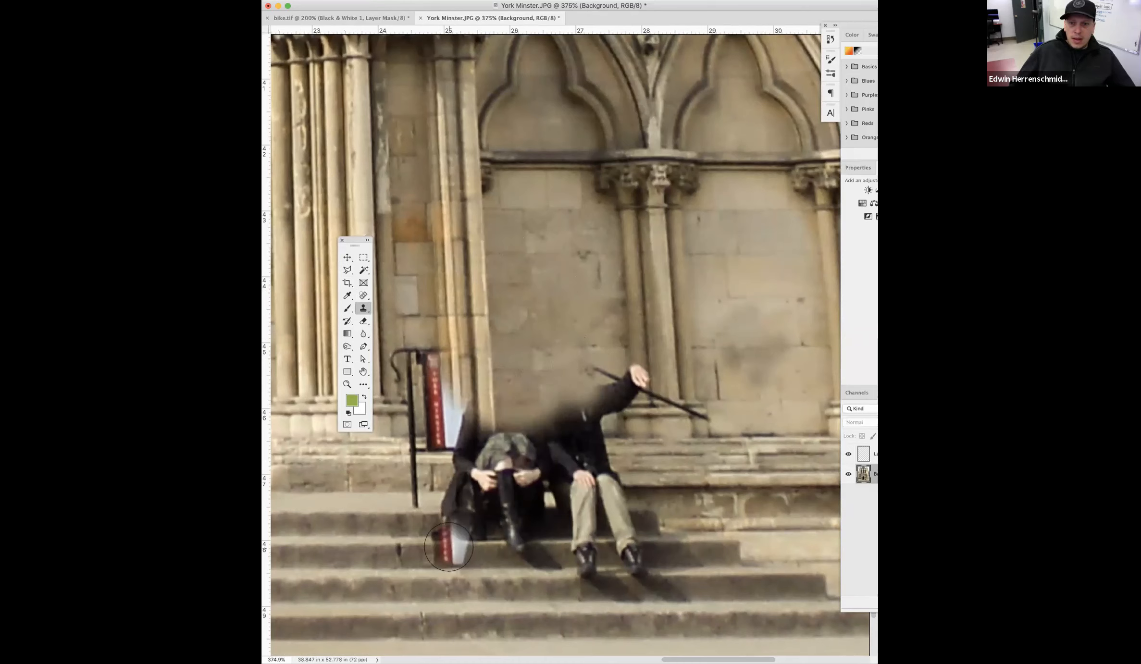